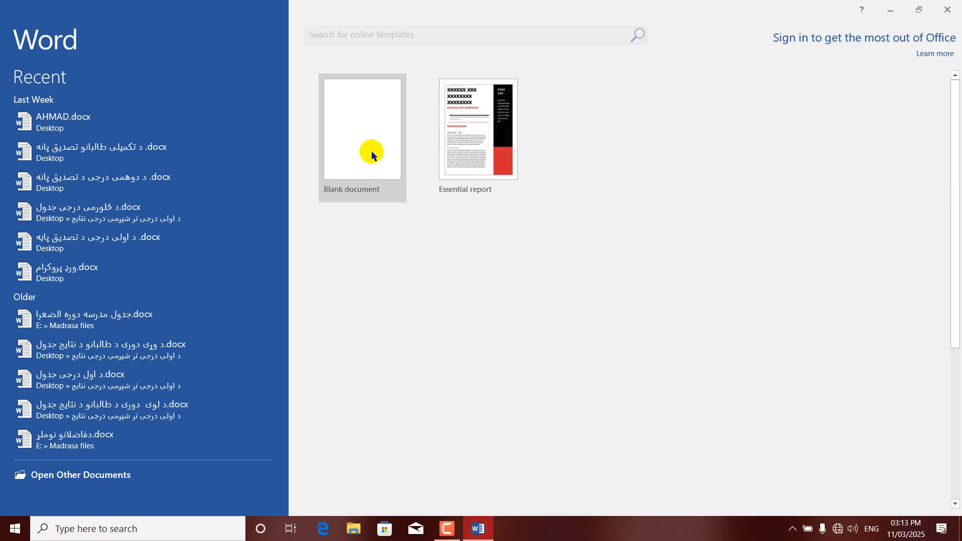
Step: Create a new blank document
left_click(620, 125)
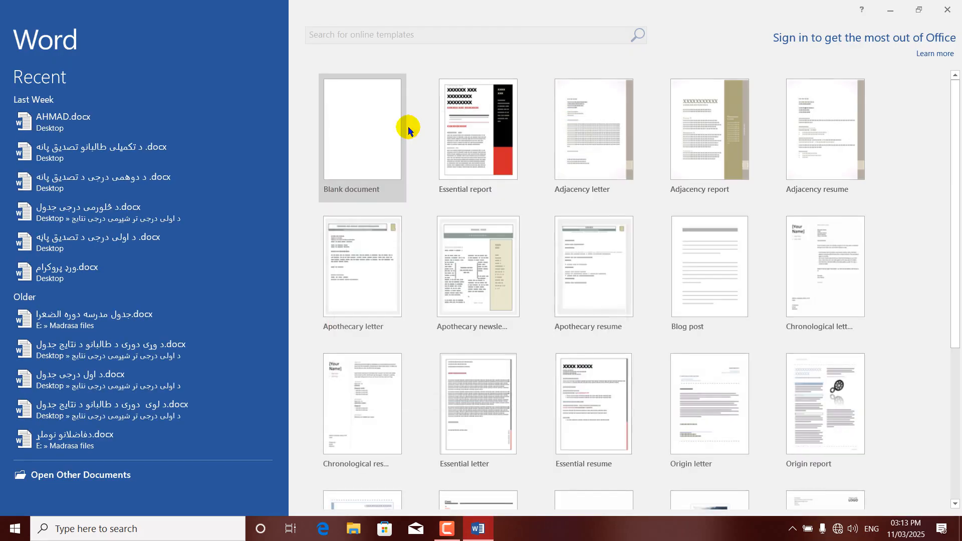
left_click(360, 128)
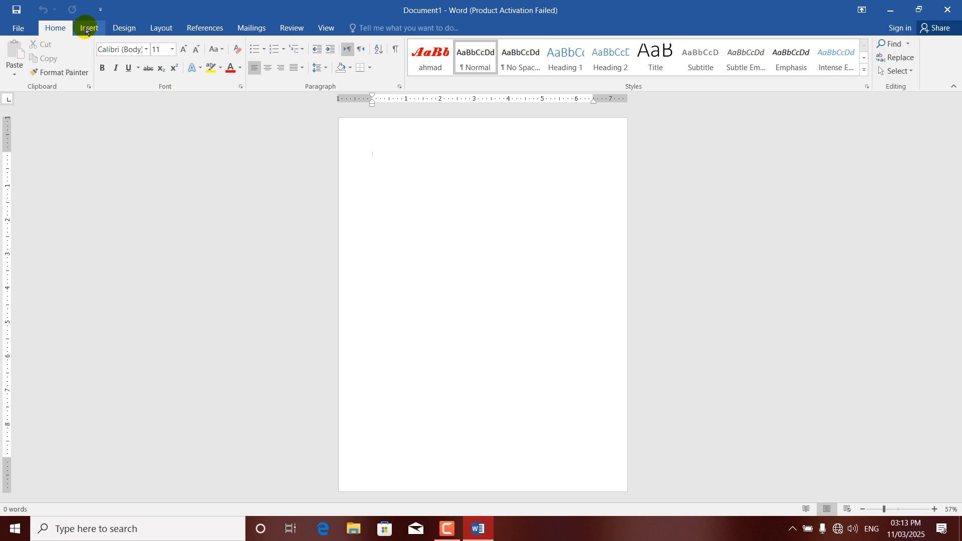
Step: Insert an automatically updating date in the "Monday, November 3, 2025" format on the first line
left_click(89, 28)
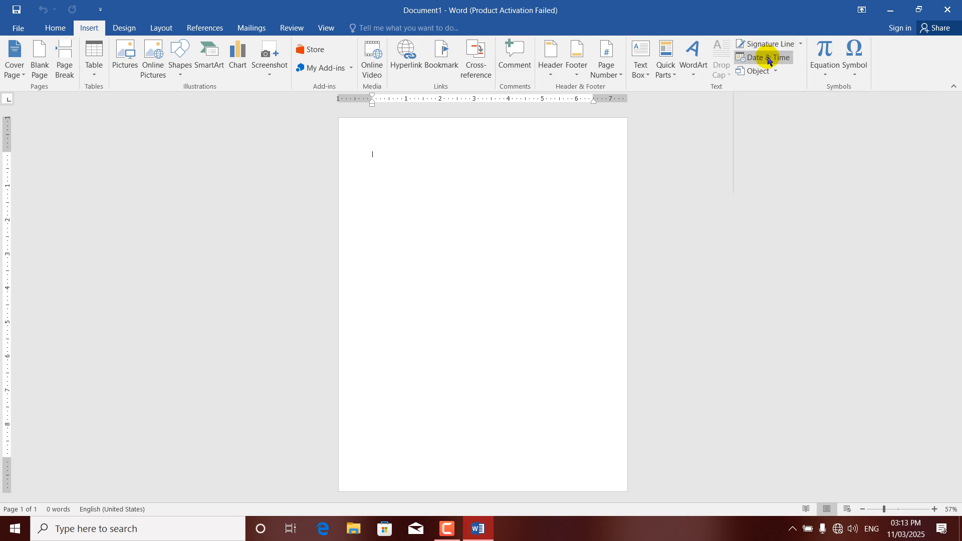
left_click(897, 510)
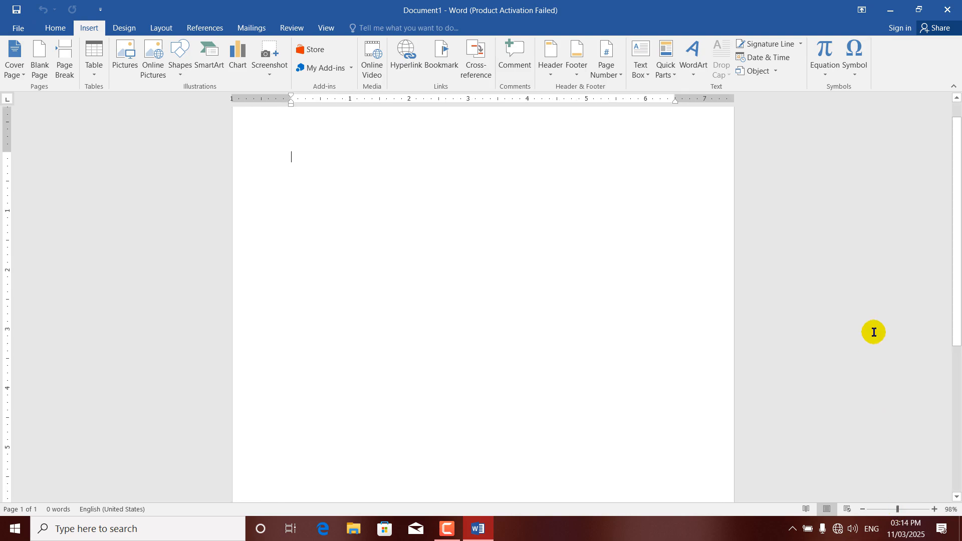
scroll(957, 200, "up", 1)
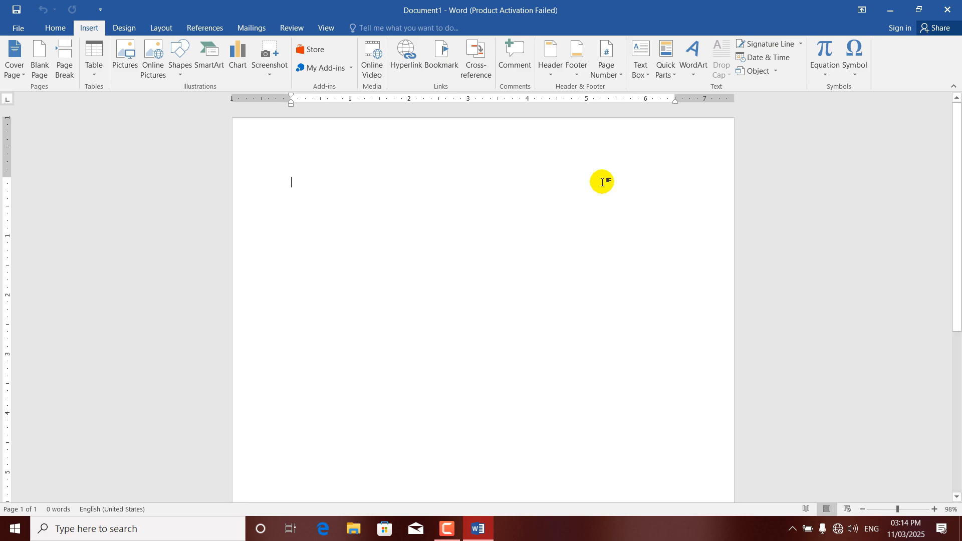
left_click(774, 58)
left_click(332, 220)
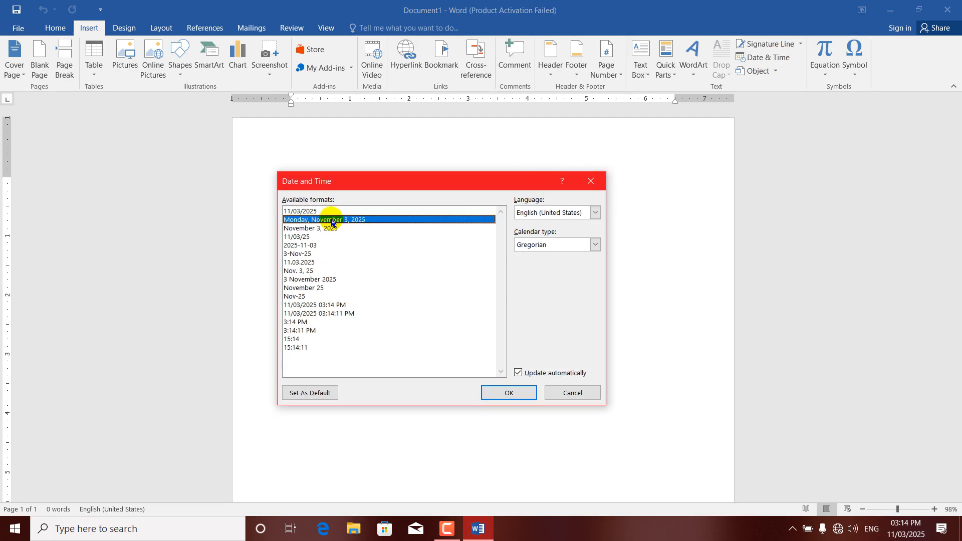
left_click(504, 391)
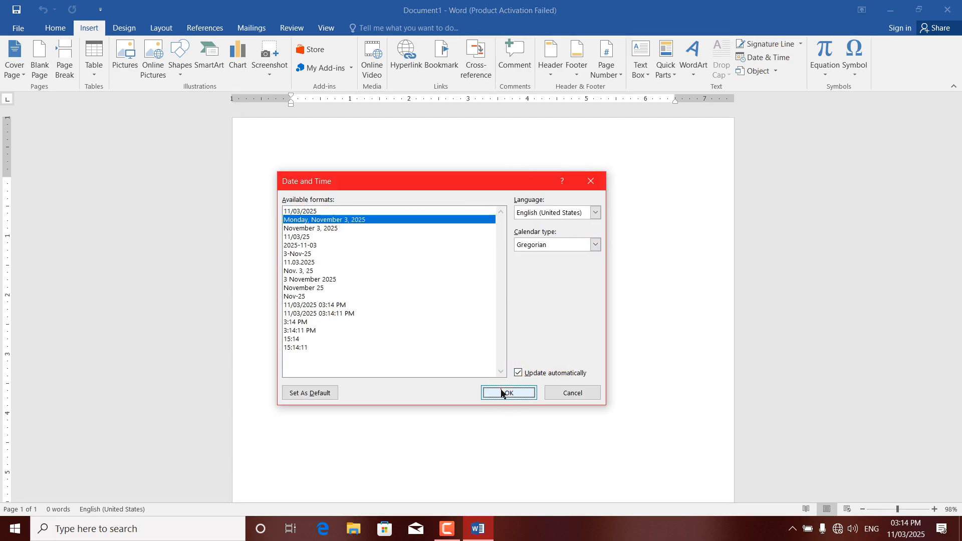
left_click(404, 182)
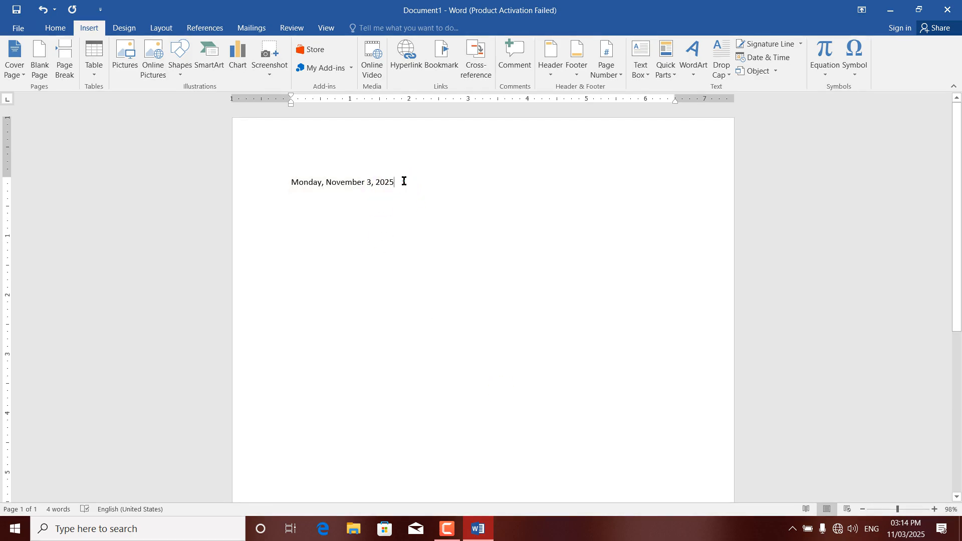
Step: Refresh the inserted date field and start a new paragraph two lines below it
key("Return")
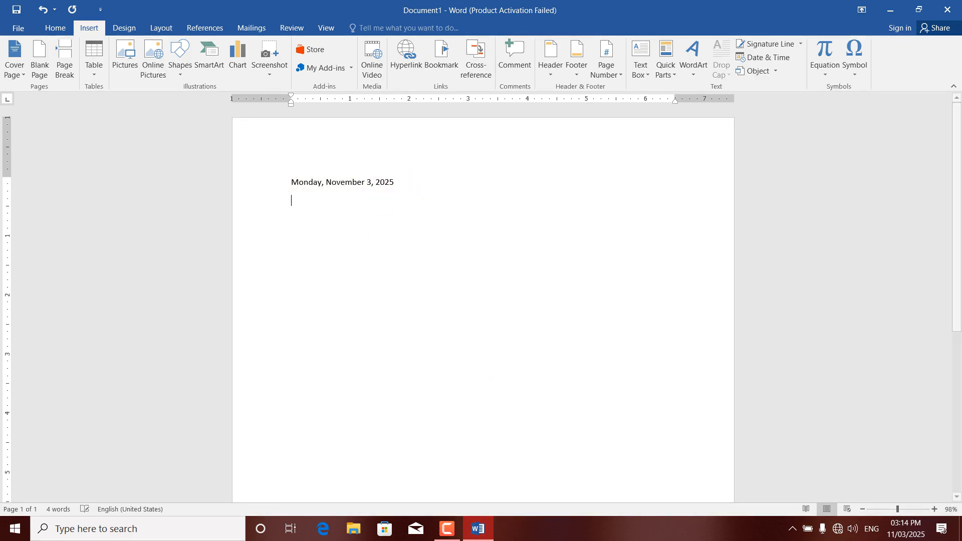
left_click(313, 180)
left_click(314, 169)
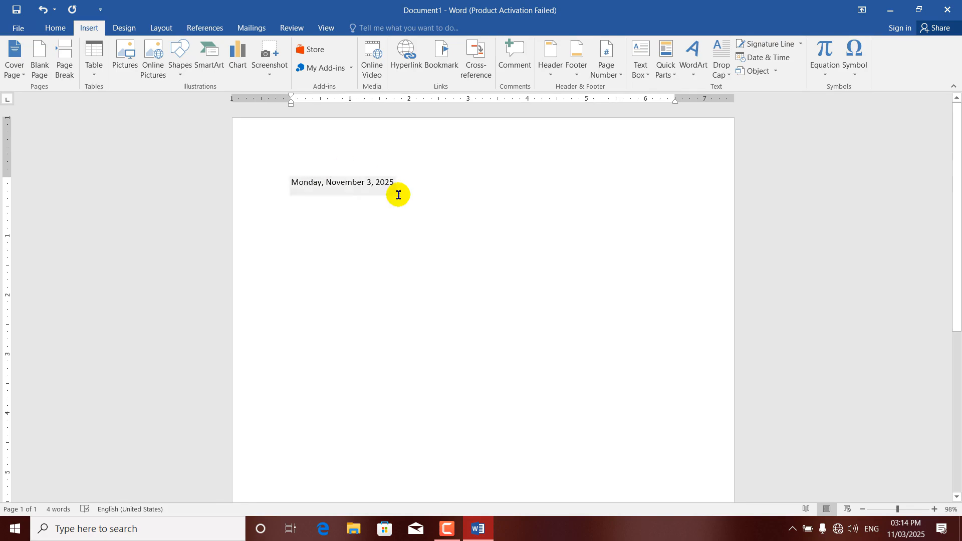
key("Return")
key("Return")
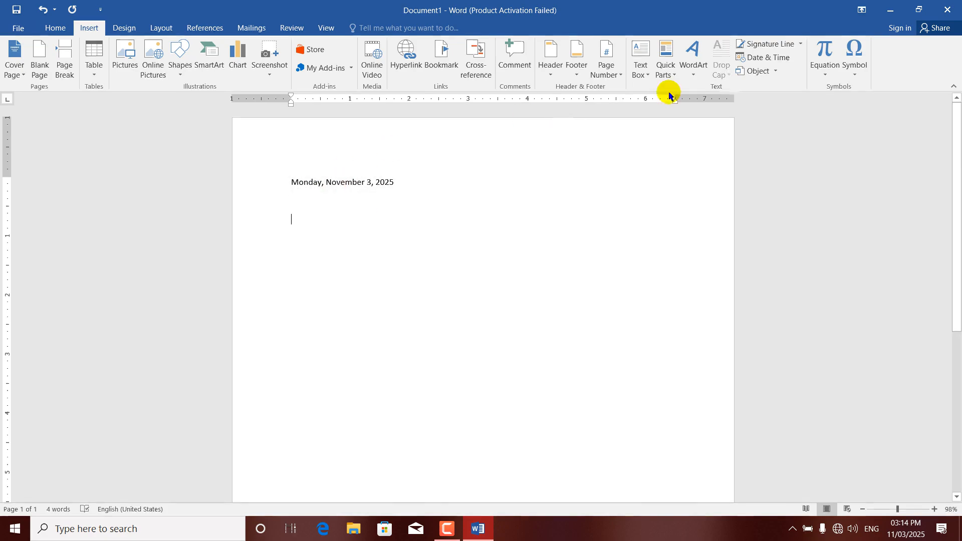
Step: Insert an automatically updating time in the "3:14:25 PM" format below the date
left_click(778, 58)
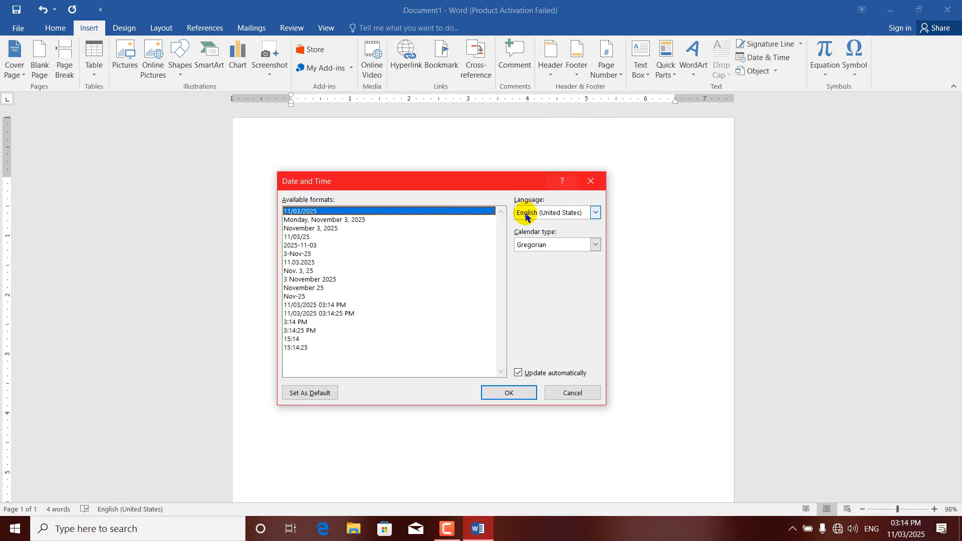
left_click(296, 331)
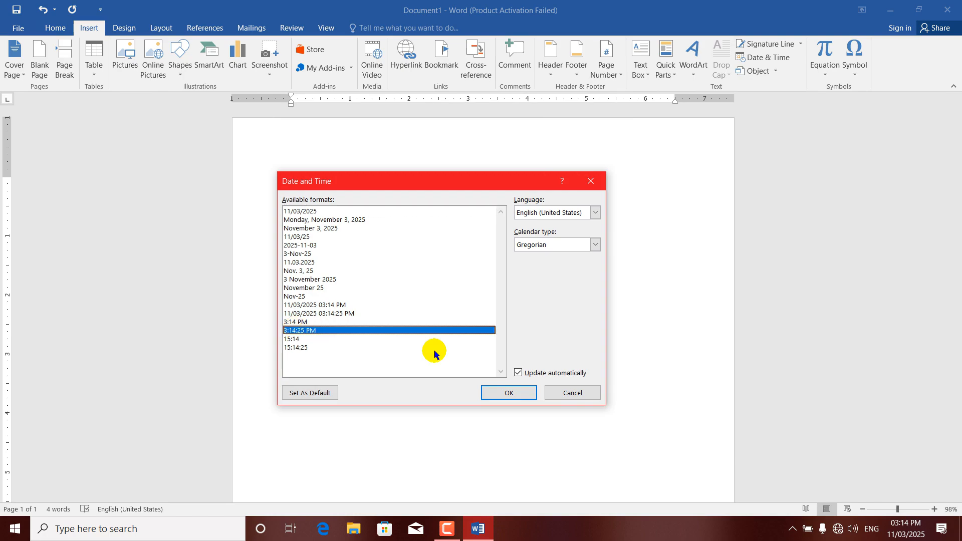
left_click(501, 392)
Step: Update the inserted time field several times so that it shows the current time
left_click(330, 219)
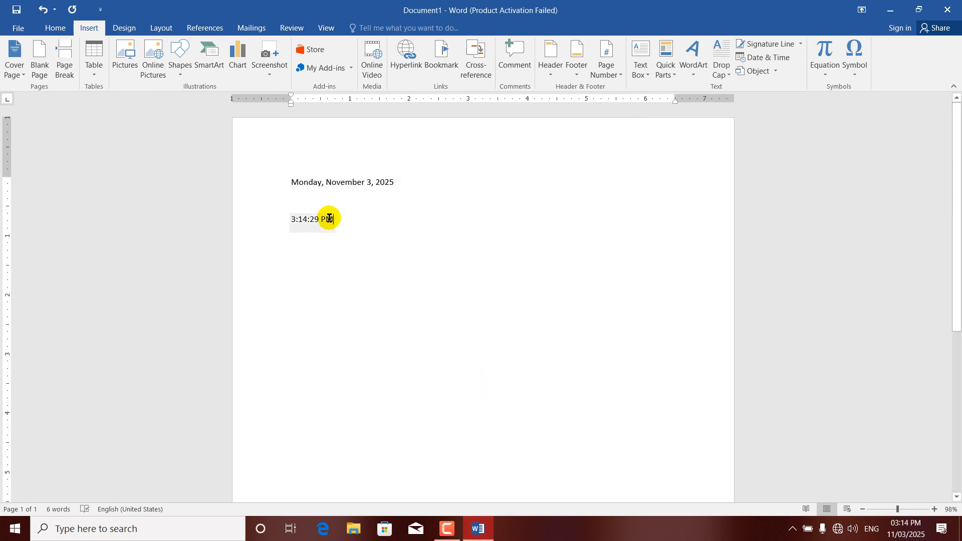
left_click(313, 206)
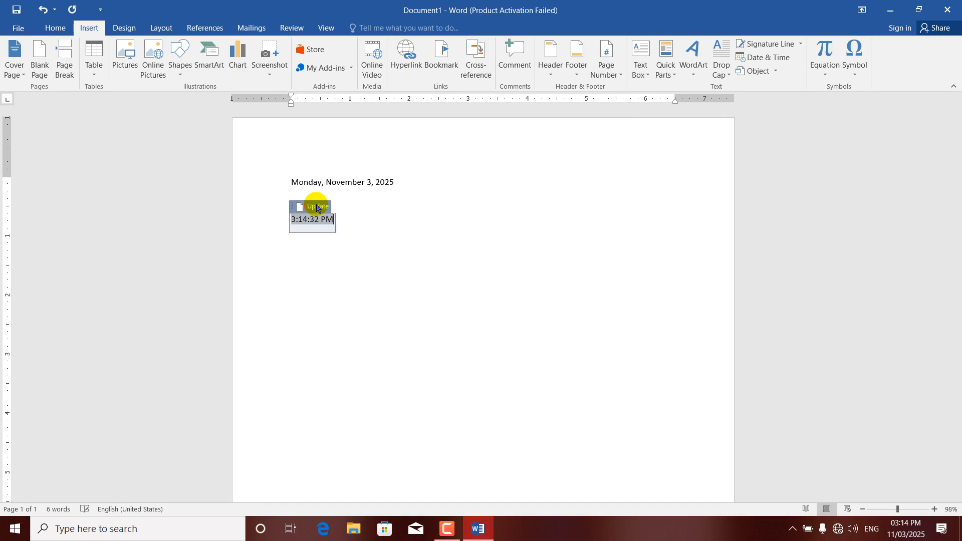
left_click(353, 235)
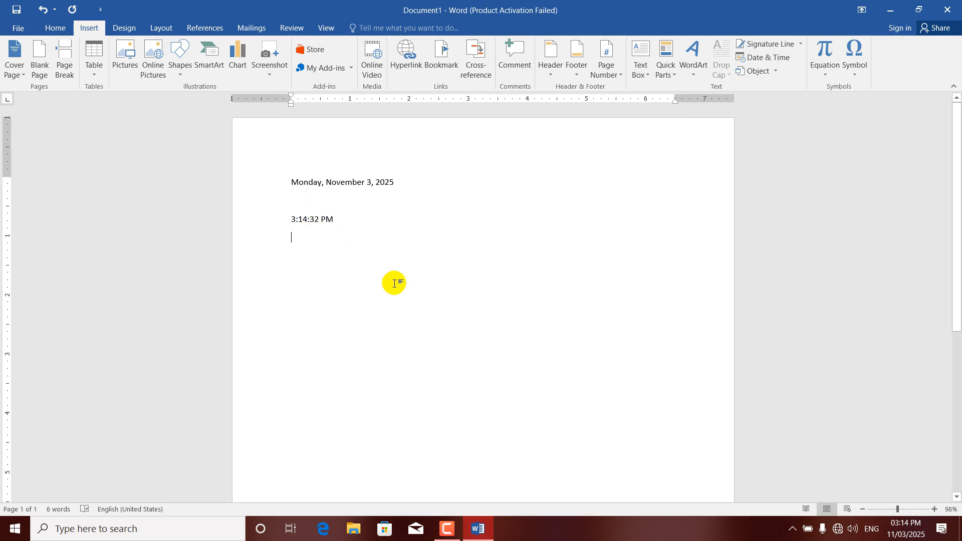
left_click(317, 221)
left_click(314, 206)
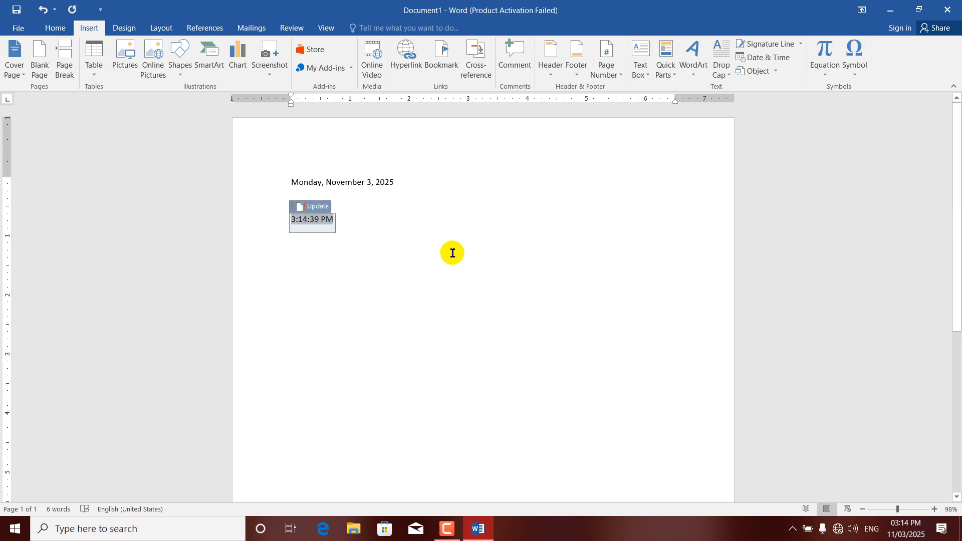
left_click(315, 206)
left_click(364, 217)
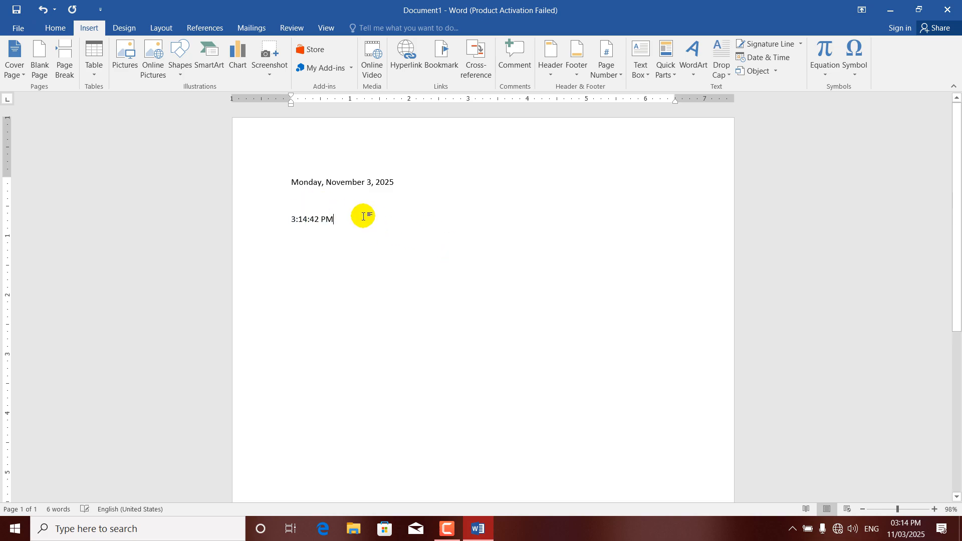
left_click(314, 218)
left_click(317, 207)
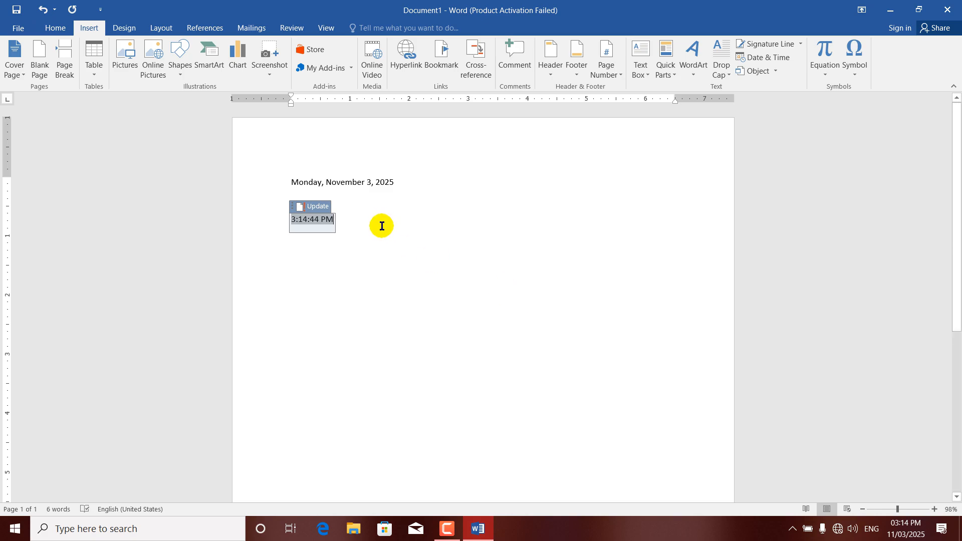
Step: Delete all of the document's content
key("ctrl+a")
key("Delete")
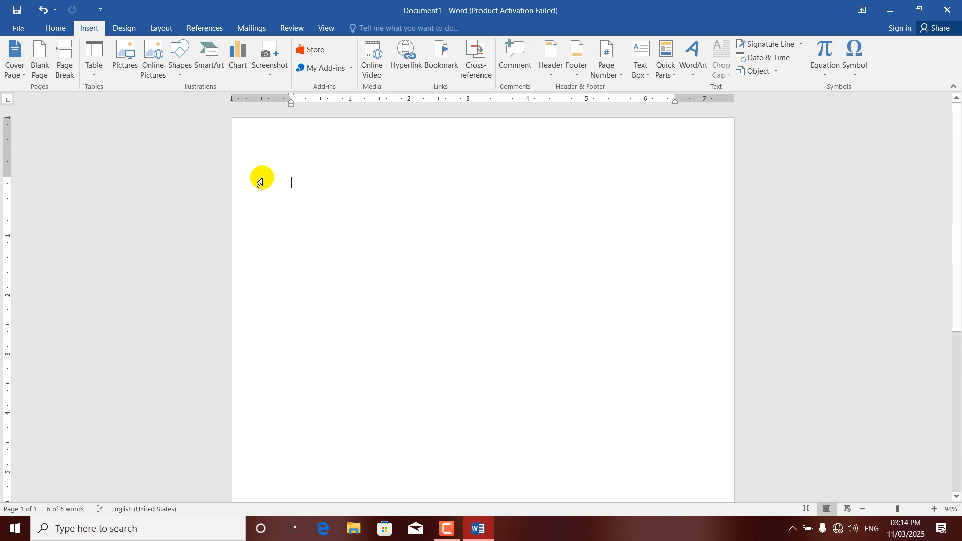
Step: Insert a new Bitmap Image object into the empty document
left_click(775, 72)
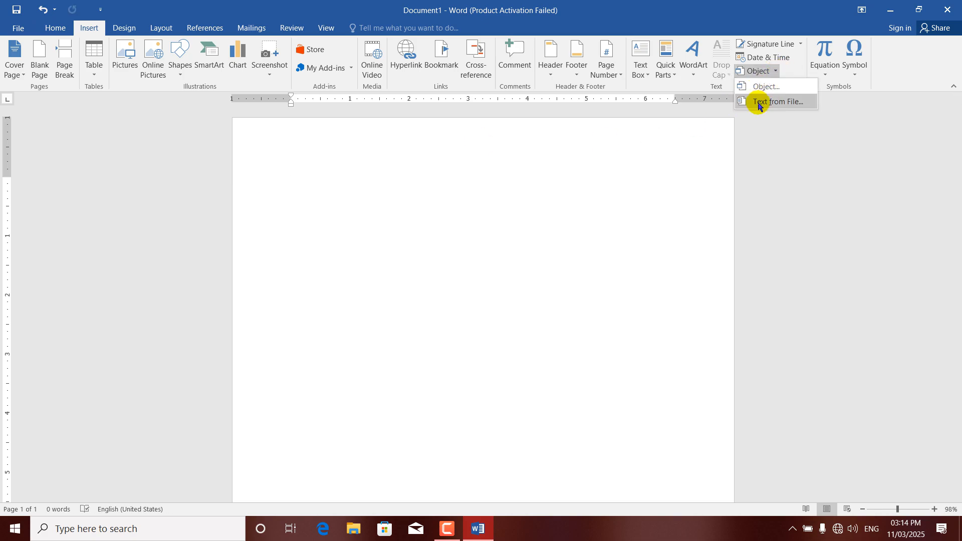
left_click(762, 86)
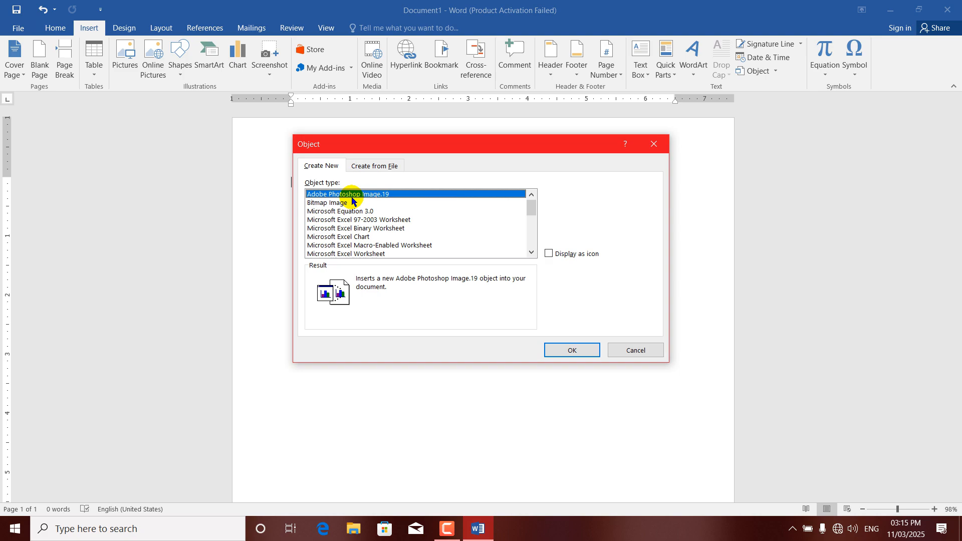
left_click(321, 206)
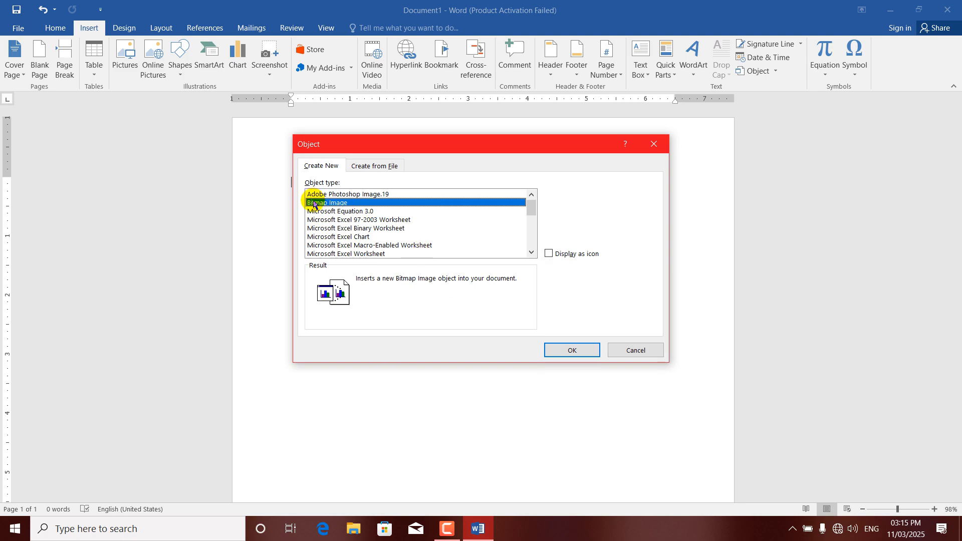
left_click(565, 349)
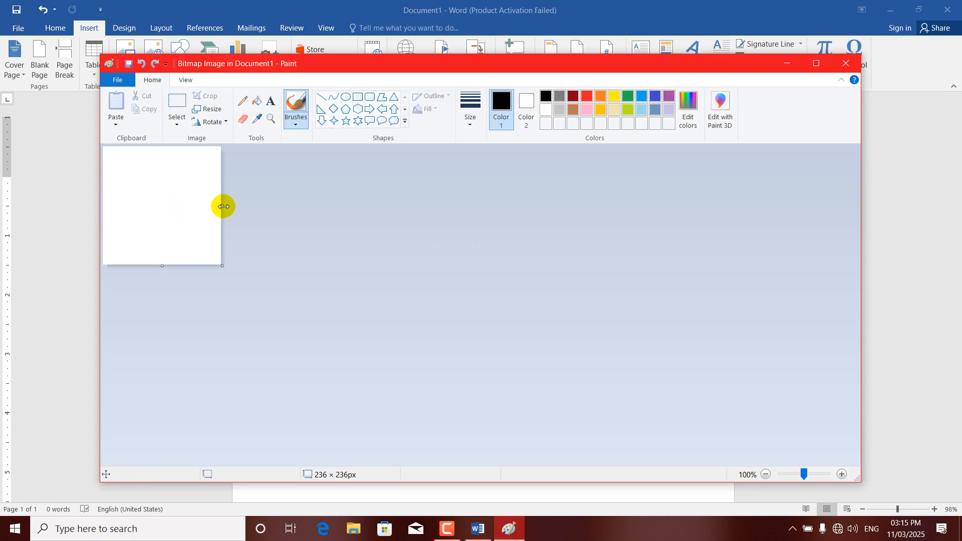
Step: Enlarge the Paint canvas to about 319 × 263 px and draw a six-point star about 177 × 163 px on it
left_click_drag(223, 206, 263, 206)
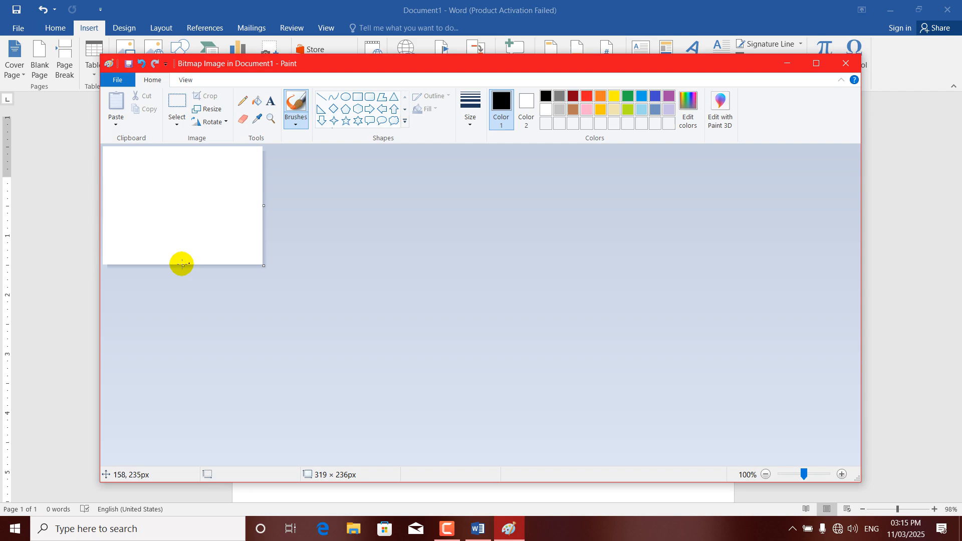
left_click_drag(179, 267, 183, 279)
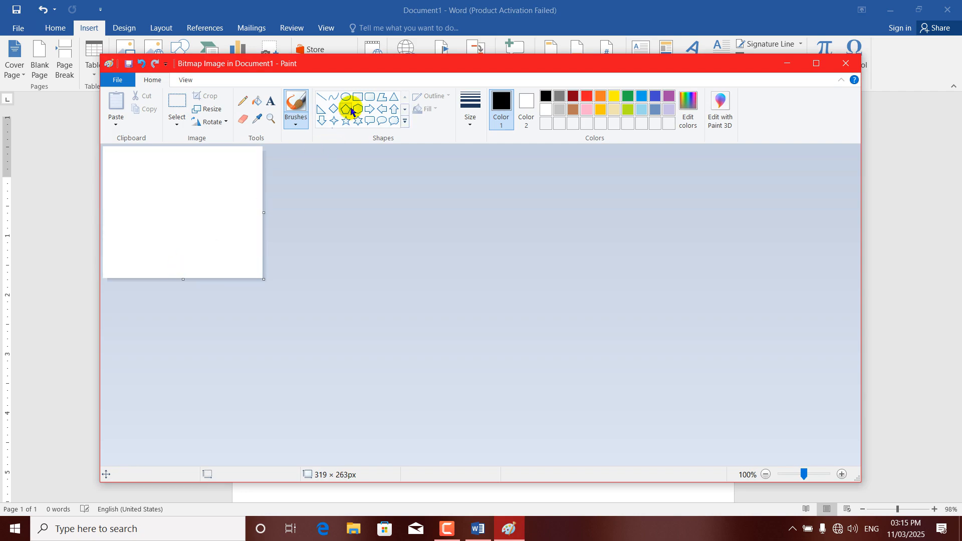
left_click(359, 121)
mouse_move(149, 183)
left_mouse_down()
mouse_move(191, 204)
mouse_move(237, 262)
left_mouse_up()
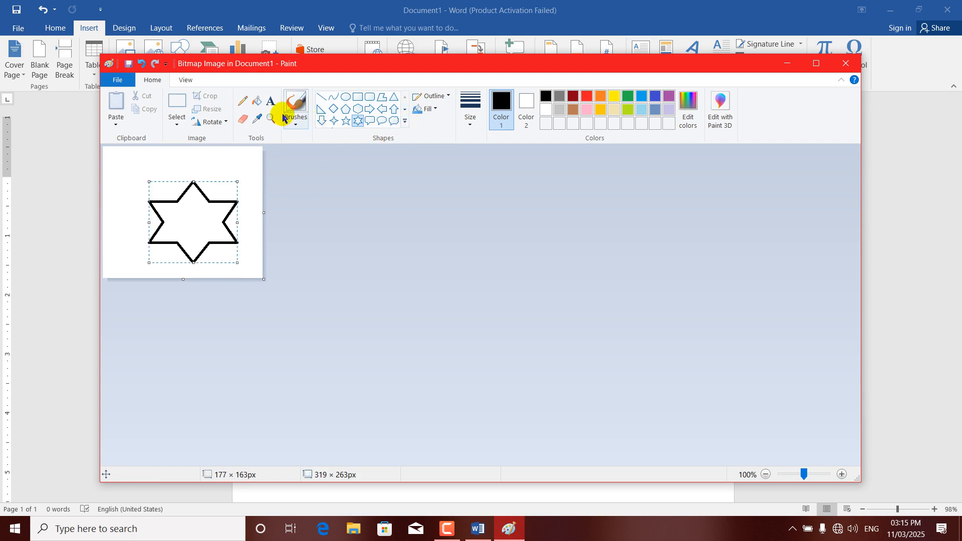
Step: Fill the six-point star with red and close Paint to return to the Word document
left_click(256, 105)
left_click(587, 96)
left_click(213, 211)
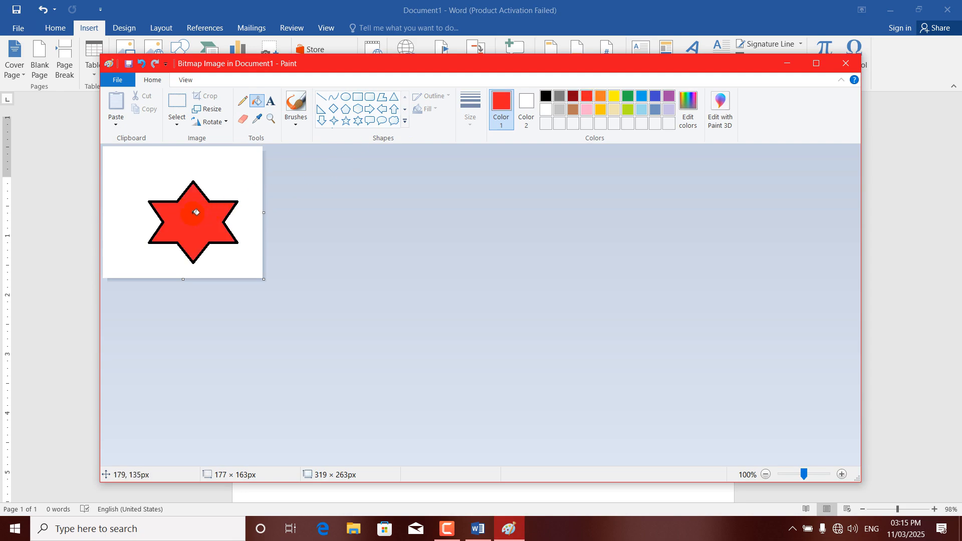
left_click(847, 63)
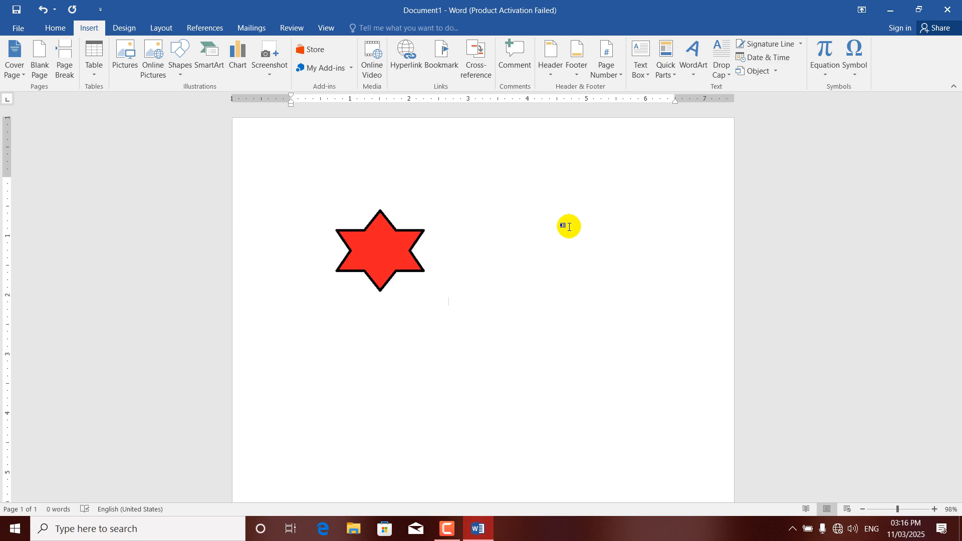
left_click(93, 74)
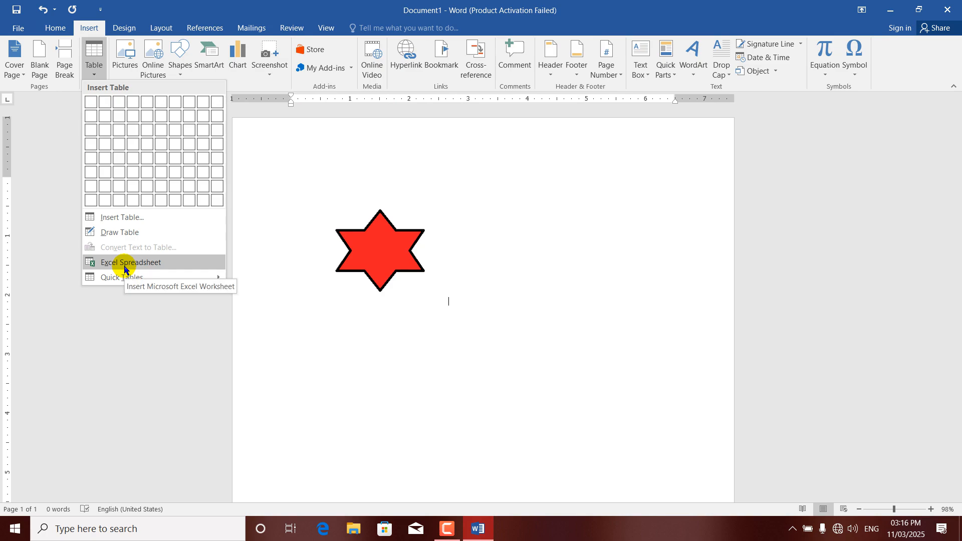
left_click(517, 268)
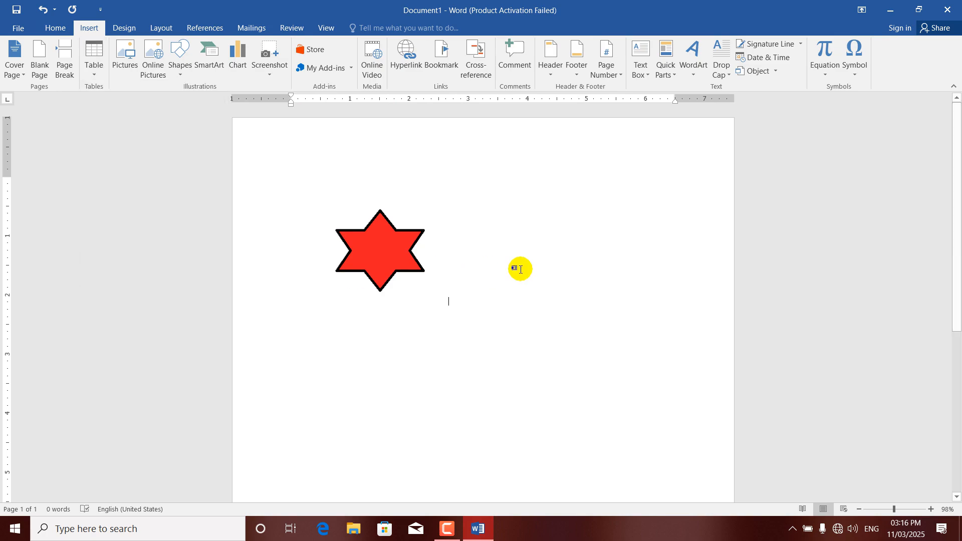
Step: Examine the object types that can be embedded, from Excel worksheets and charts through PowerPoint presentations to WordPad documents, without inserting one
left_click(775, 70)
left_click(764, 87)
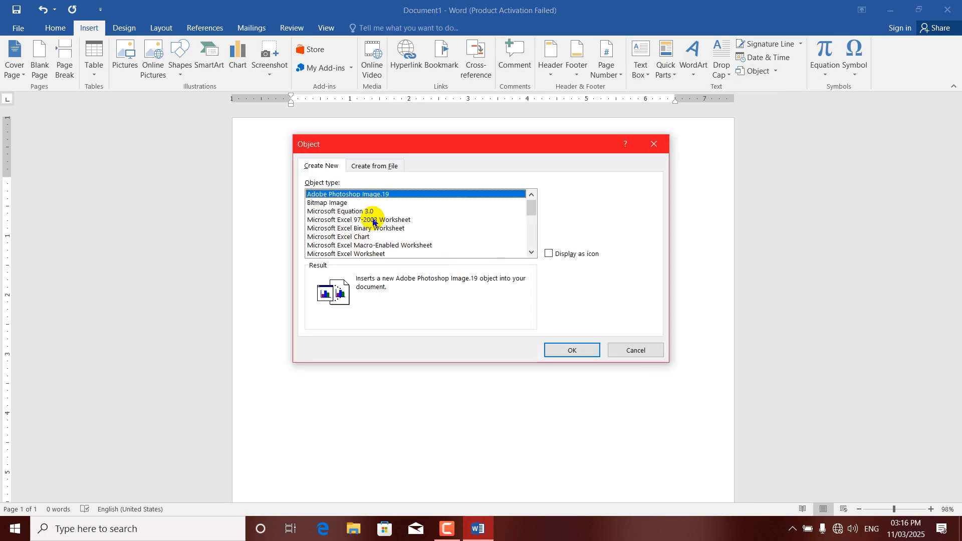
left_click(346, 222)
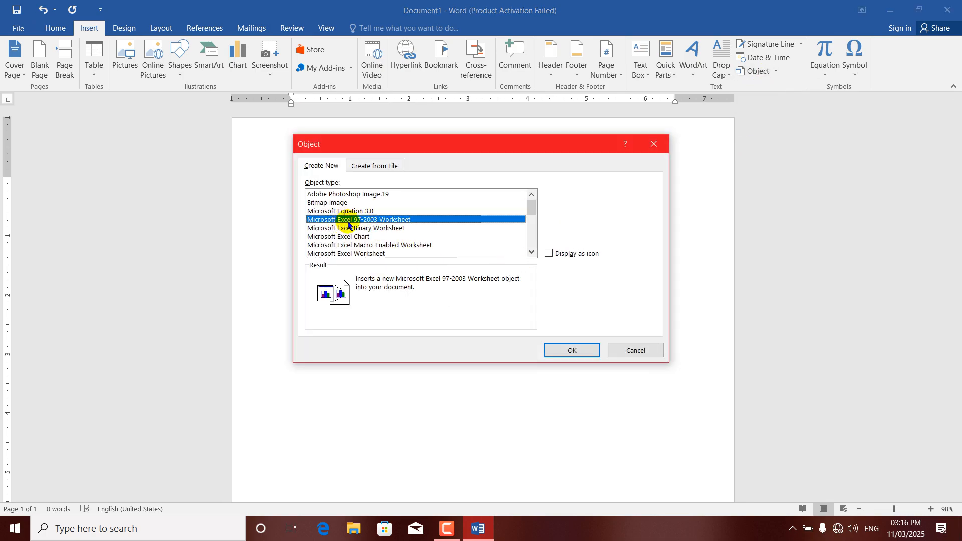
left_click(355, 237)
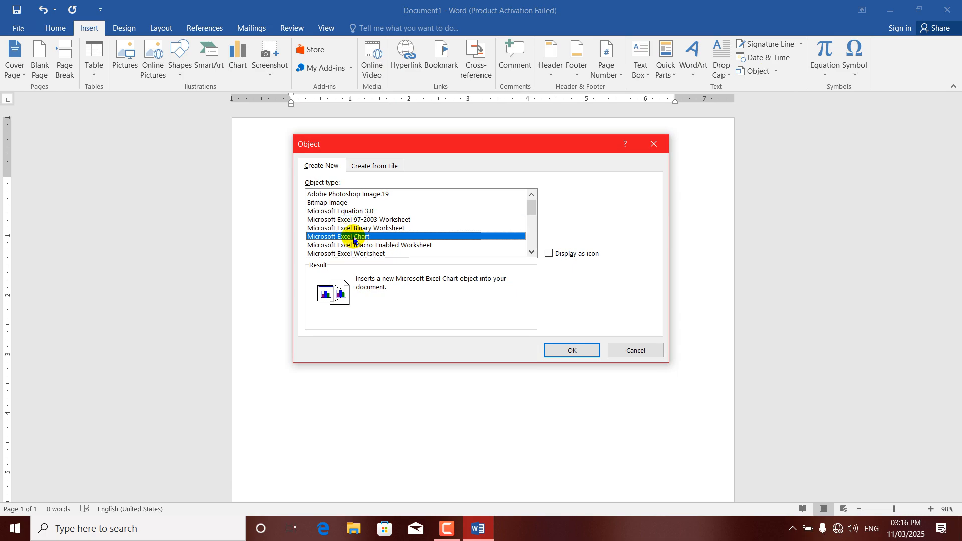
left_click(377, 245)
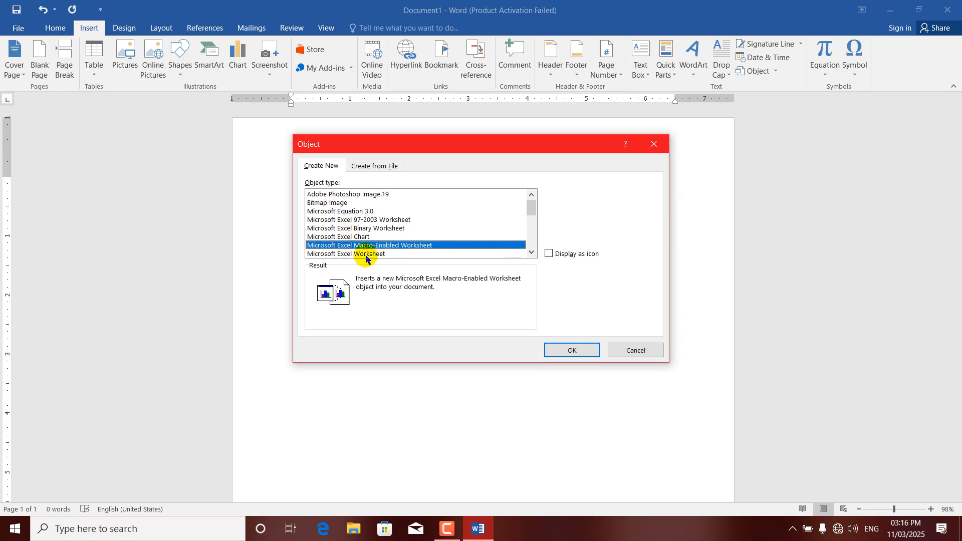
left_click(366, 254)
left_click(531, 253)
left_click(531, 252)
left_click(531, 253)
double_click(531, 252)
left_click(531, 253)
left_click(531, 252)
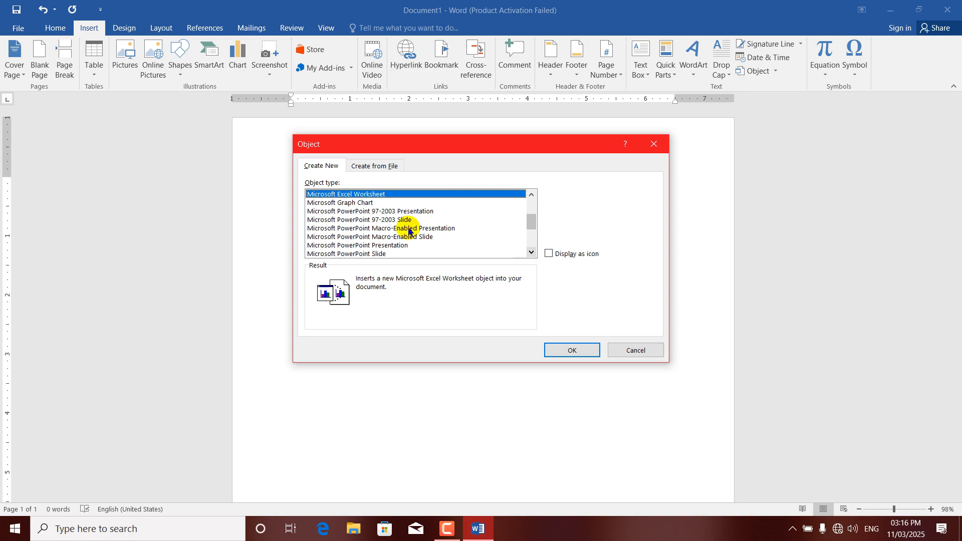
left_click(374, 220)
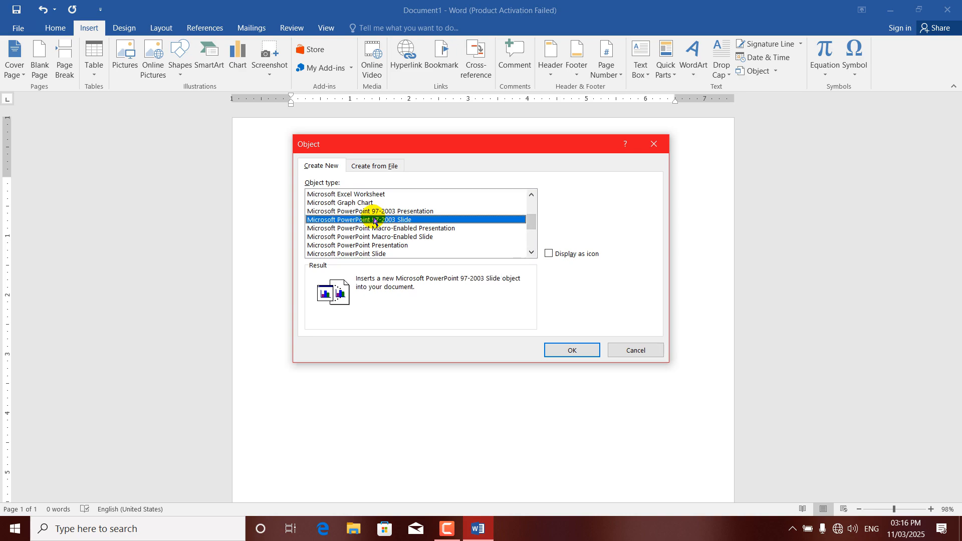
left_click(371, 245)
left_click(531, 252)
left_click(531, 252)
left_click(531, 252)
left_click(531, 253)
left_click(532, 252)
left_click(532, 252)
left_click(532, 253)
left_click(531, 252)
left_click(531, 253)
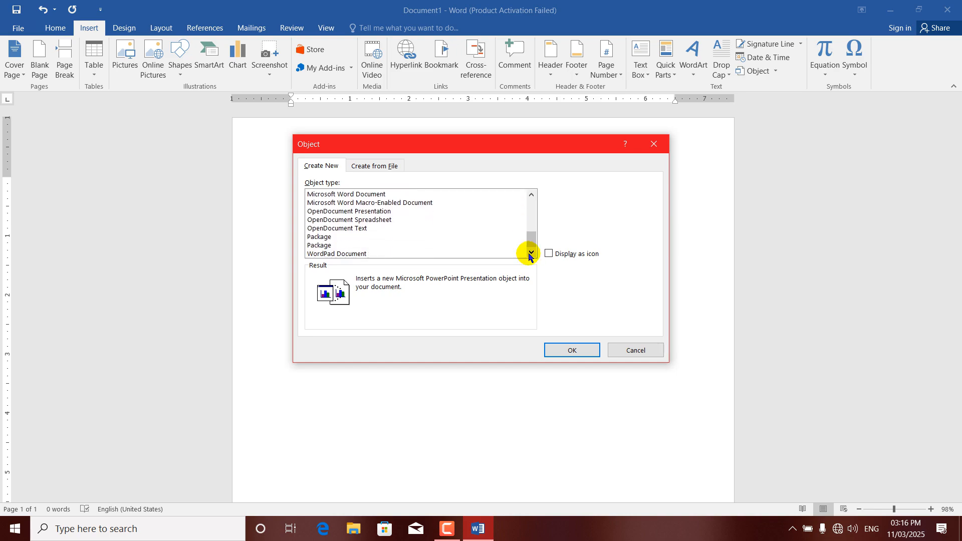
left_click_drag(527, 241, 531, 205)
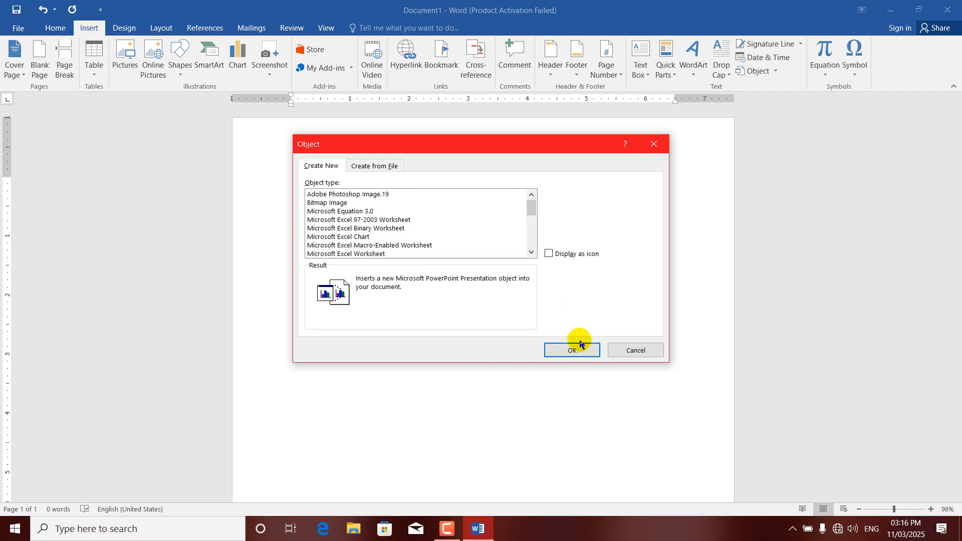
left_click(631, 351)
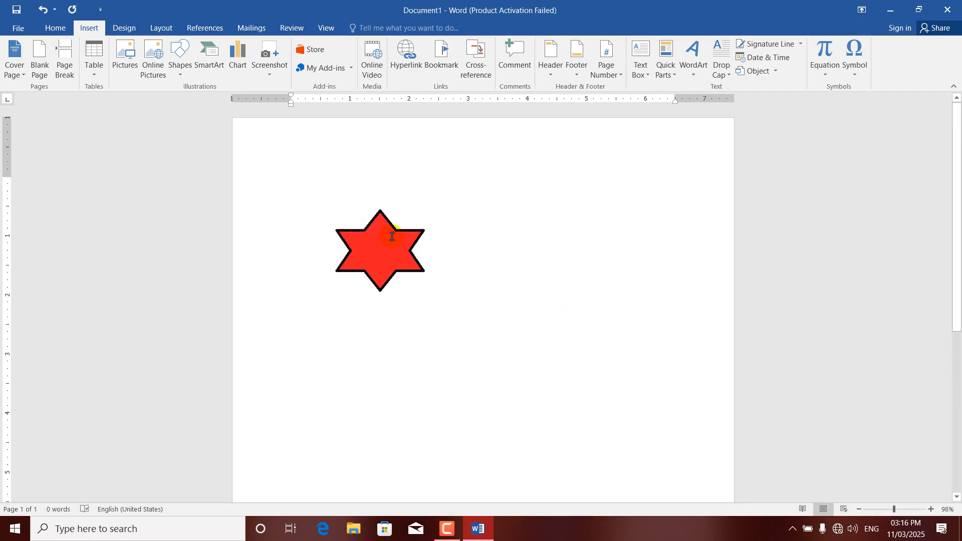
Step: Delete the red star image and fill the empty page with sample paragraphs using =rand()
left_click(393, 240)
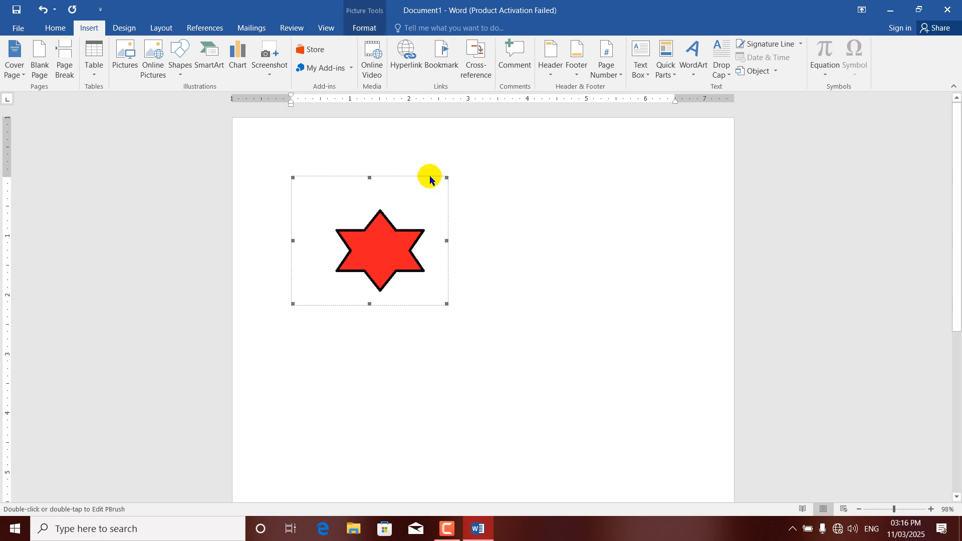
key("Delete")
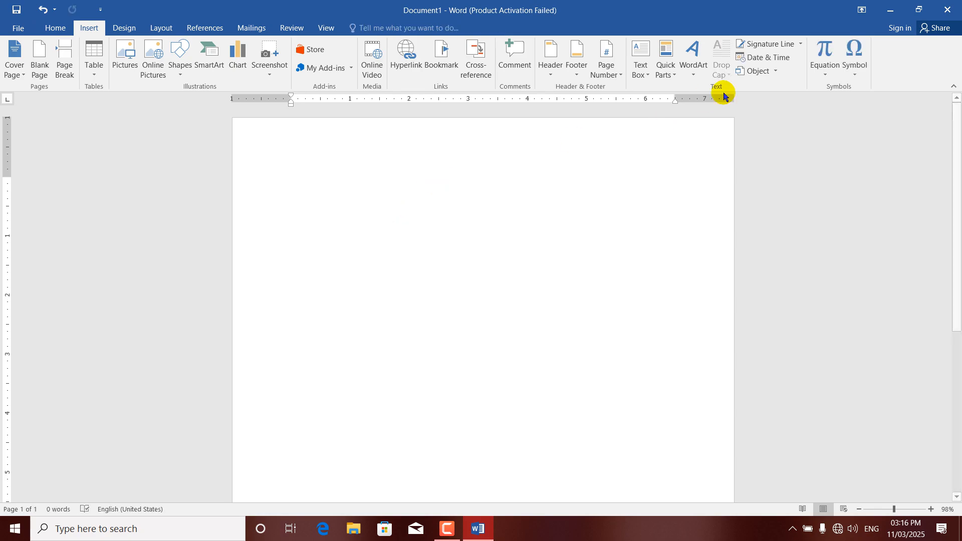
left_click(774, 71)
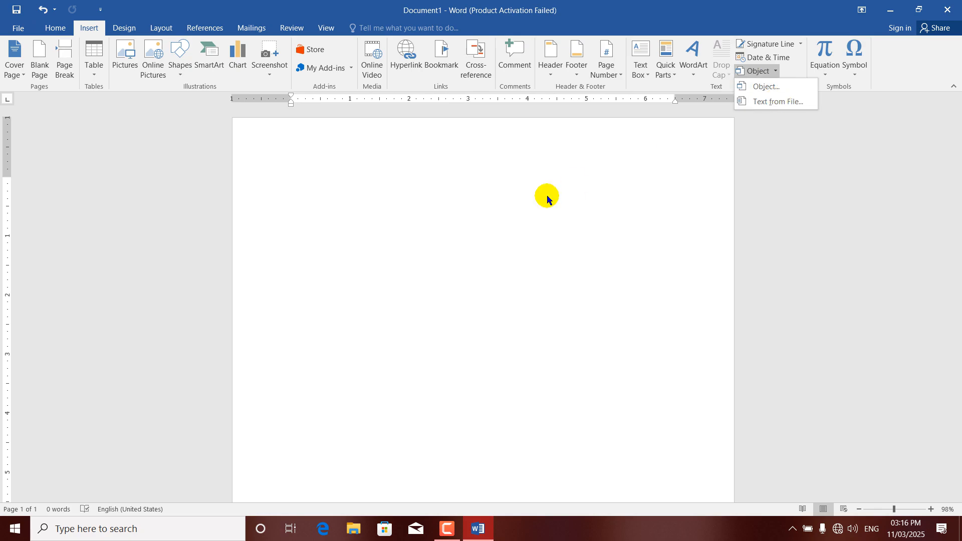
left_click(439, 246)
type("=")
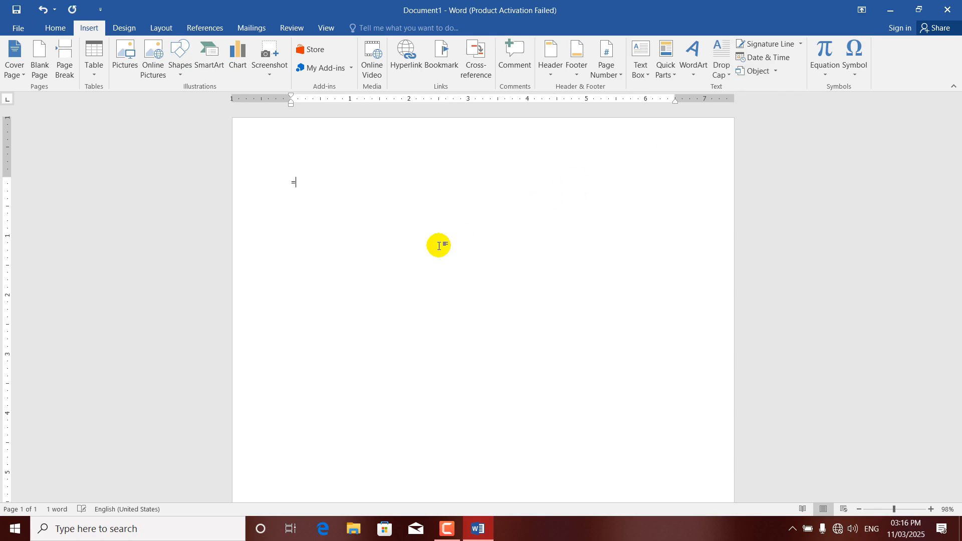
type("rand()")
key("Return")
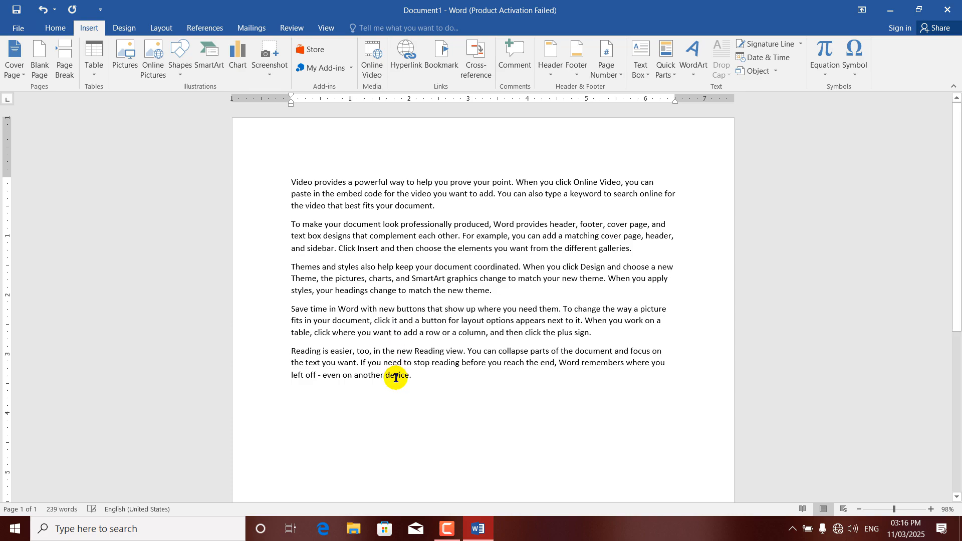
Step: Add three filler lines below the sample paragraphs, made of repeated letters f, g and h
type("f")
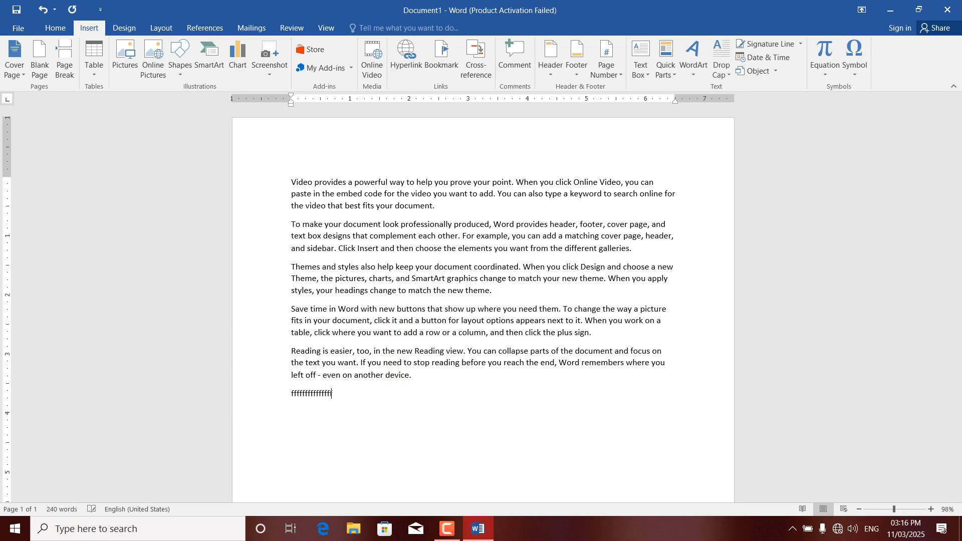
type("ffffff")
key("Return")
type("gggggggggggggggggggggggggggggggggggggggggggg")
key("Return")
type("hhhhhhhhhhhhhhhhhhhhhhhhhhhhhhhhhhhhhhhhhhhhh")
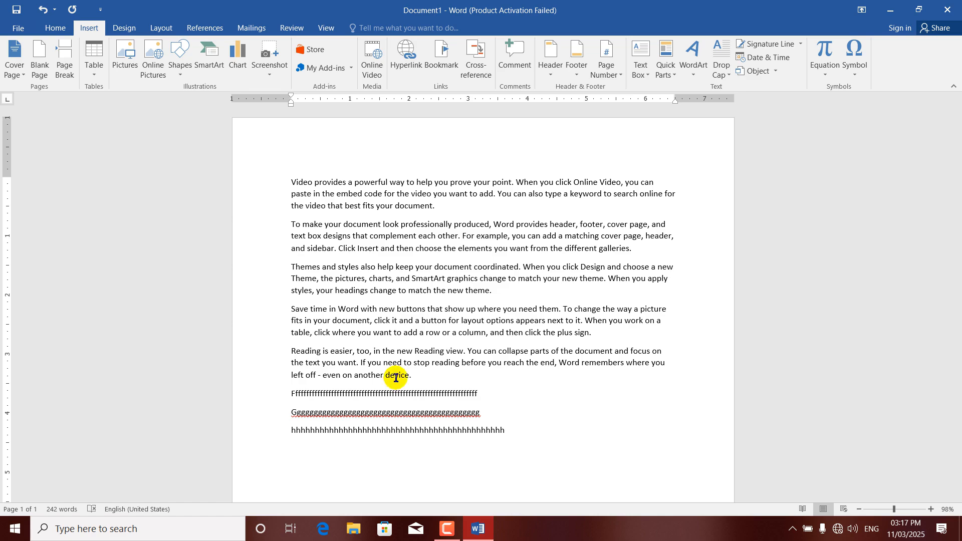
Step: Save the document on the Desktop as a Word document named alijan
key("ctrl+s")
left_click(331, 123)
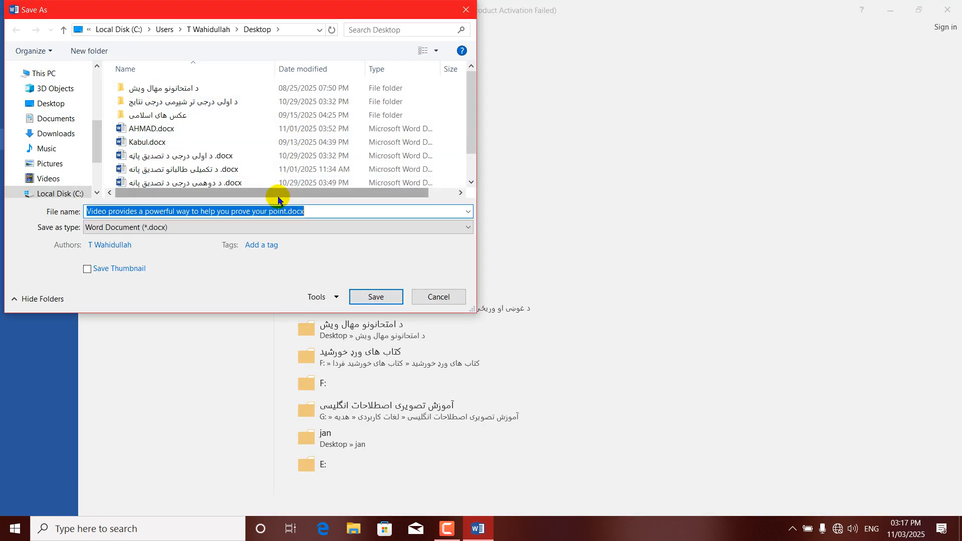
type("a")
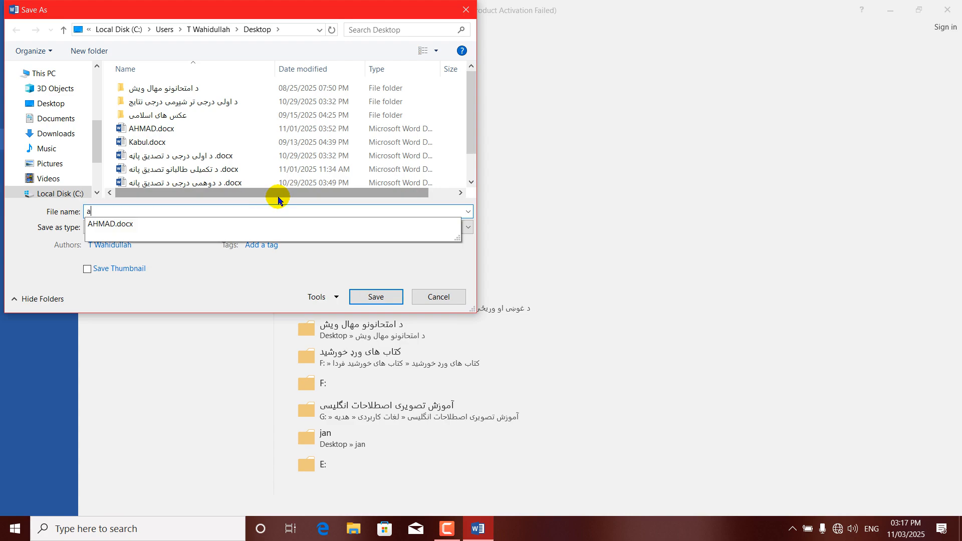
type("nd")
key("BackSpace")
key("BackSpace")
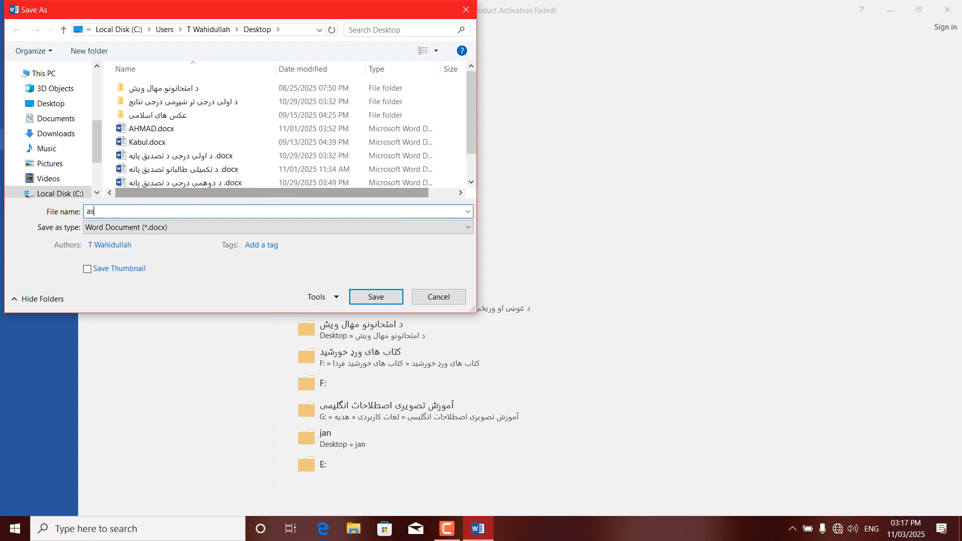
type("lijan")
left_click(374, 298)
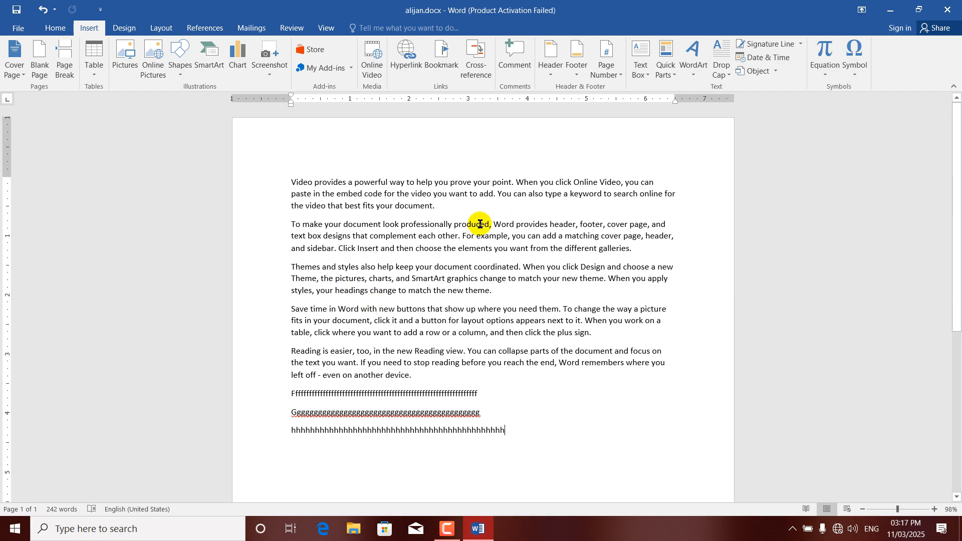
Step: Create a new blank document and insert the text from the file alijan.docx into it
key("ctrl+n")
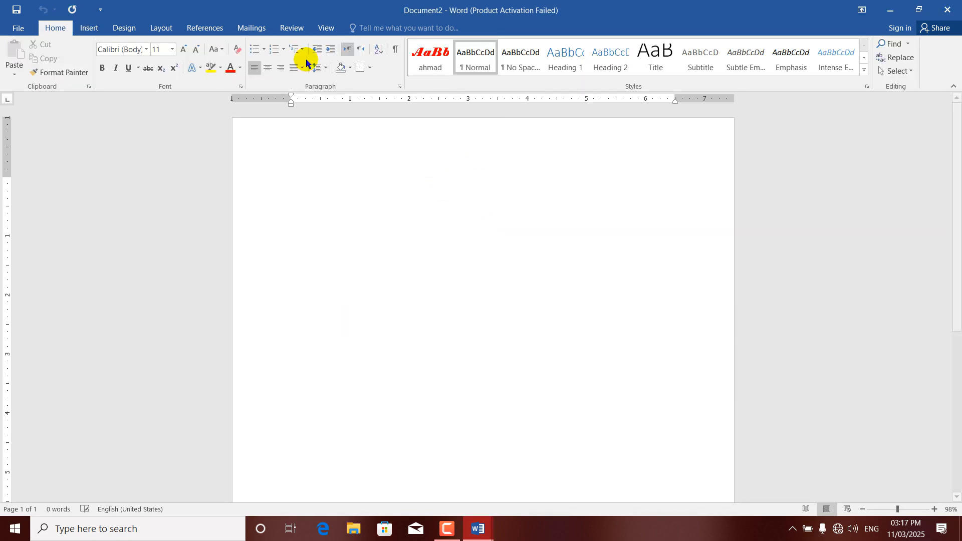
left_click(89, 28)
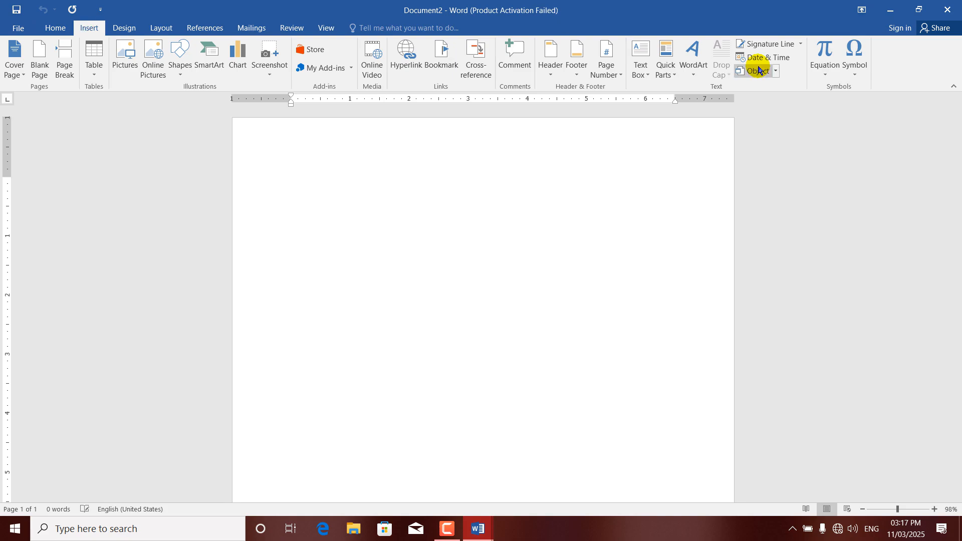
left_click(775, 73)
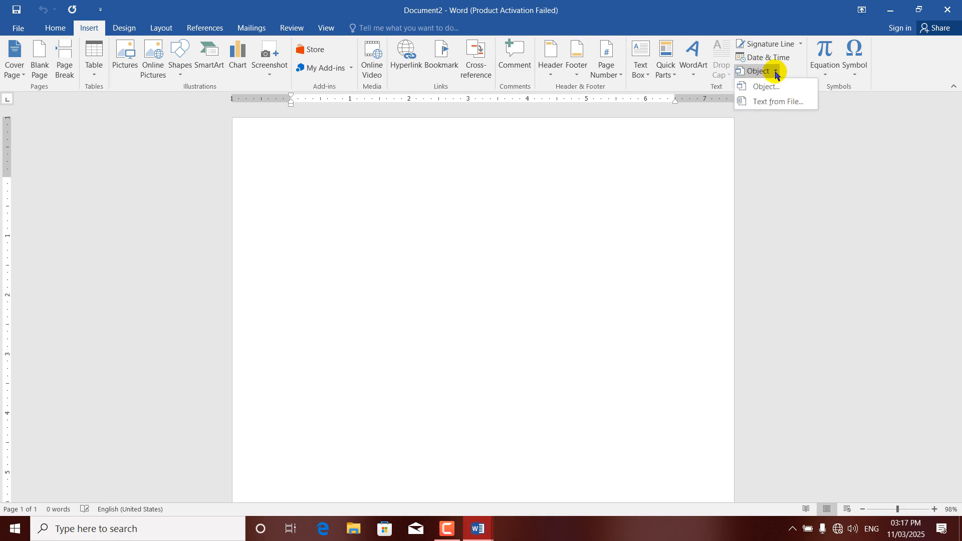
left_click(772, 105)
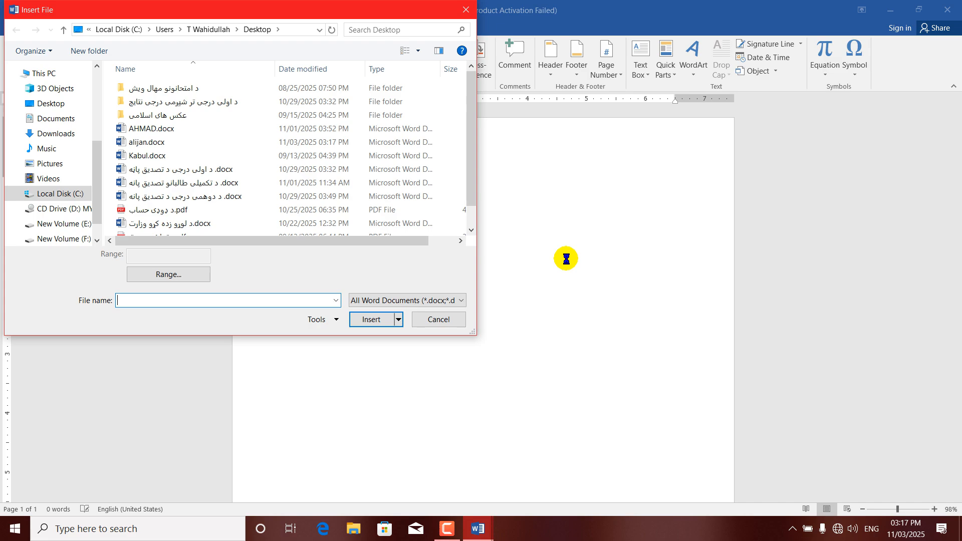
left_click(153, 142)
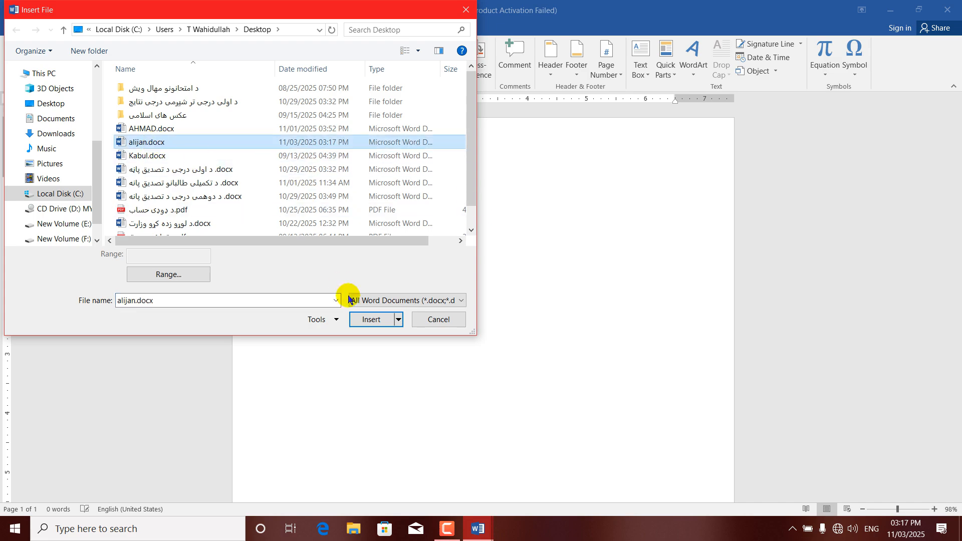
left_click(372, 319)
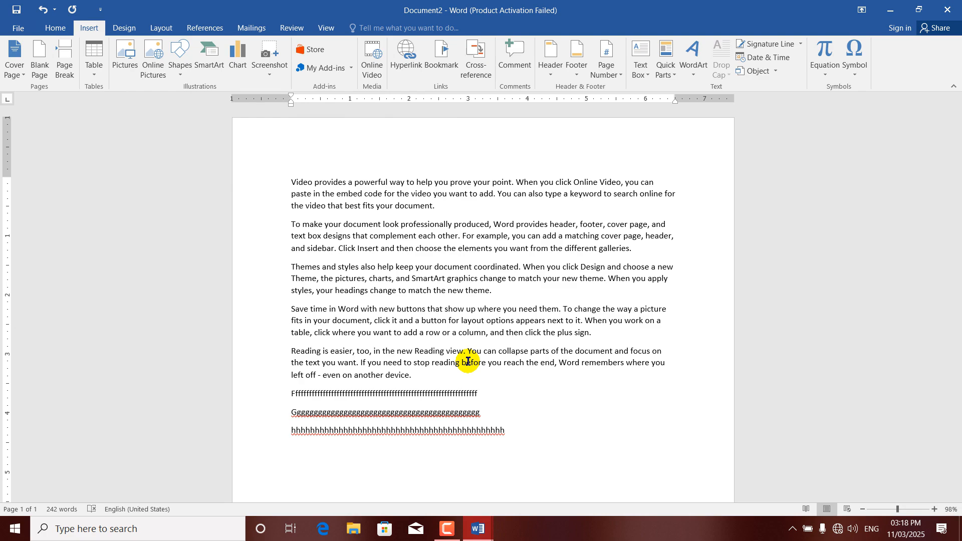
Step: Insert the text from the file Kabul.docx below the last line of the document
left_click(495, 444)
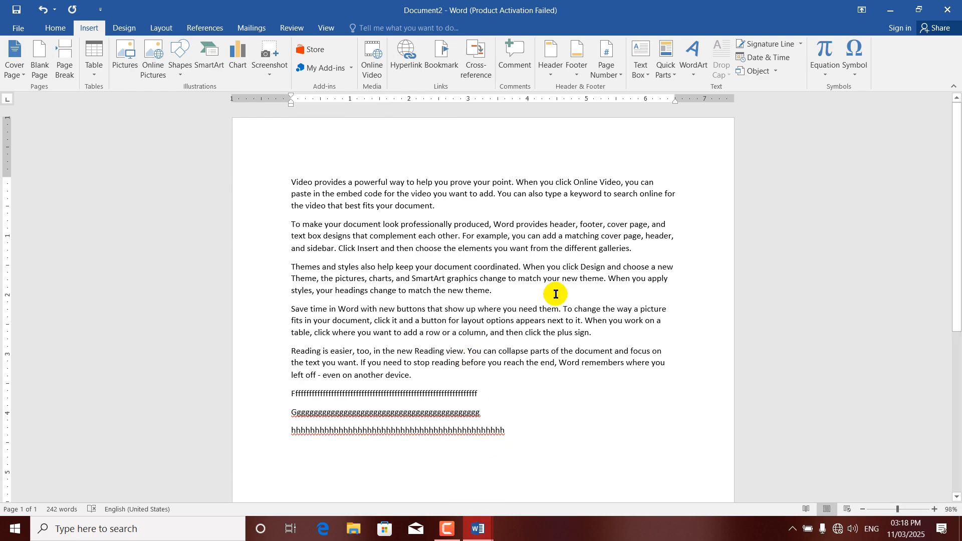
left_click(775, 71)
left_click(781, 106)
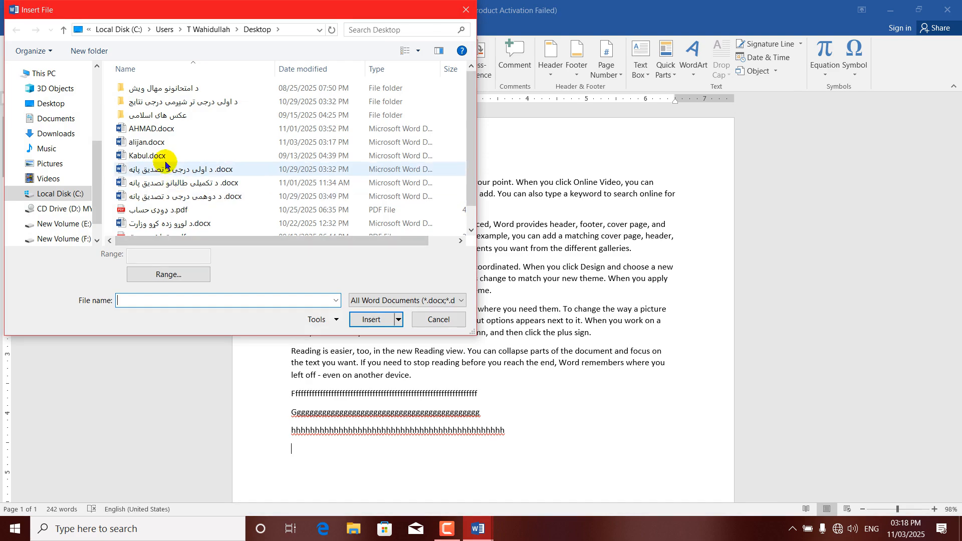
left_click(145, 156)
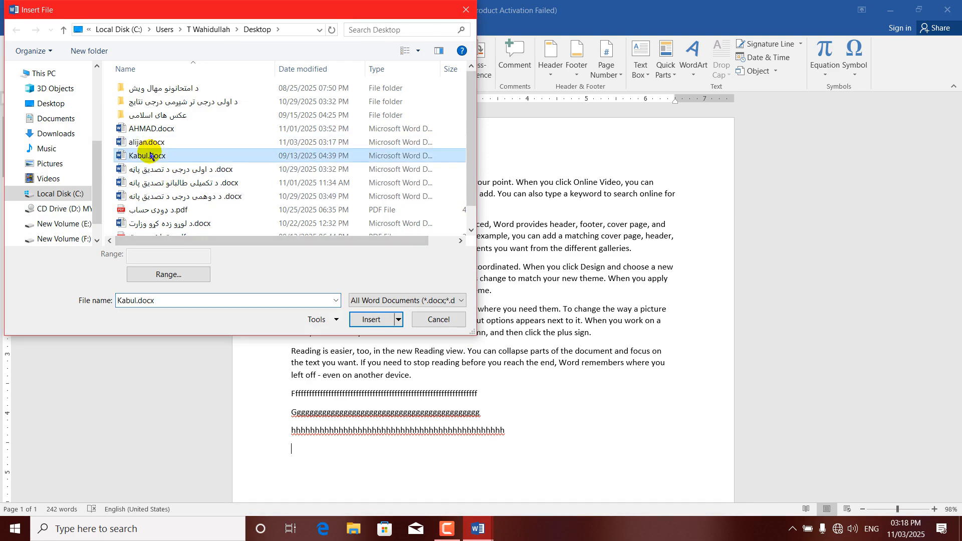
left_click(372, 319)
scroll(395, 301, "down", 1)
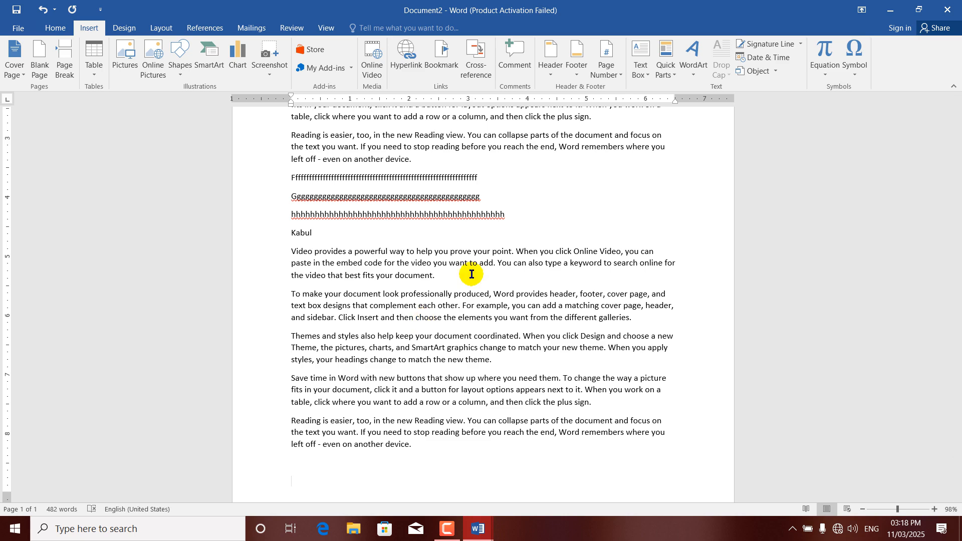
Step: Delete all the inserted text from the document
left_click(776, 72)
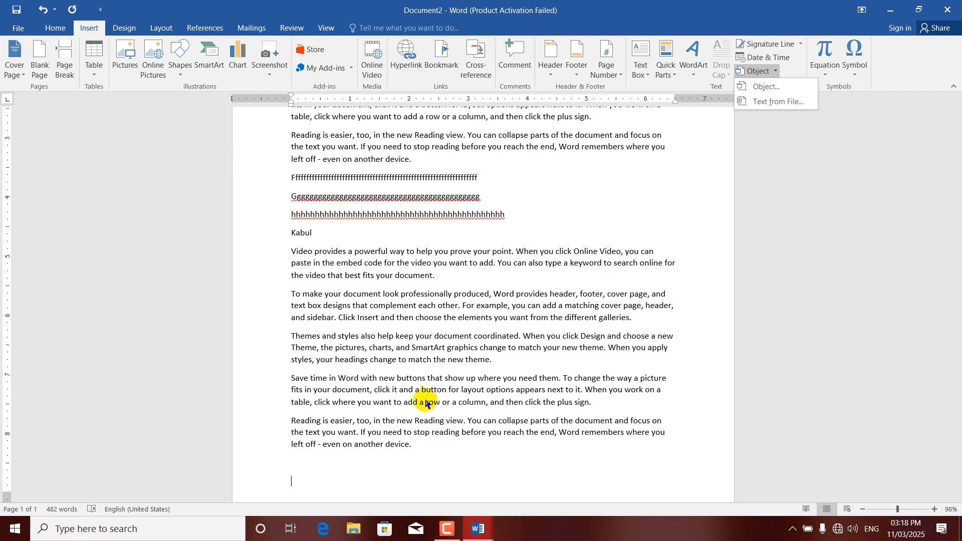
left_click(398, 456)
left_click_drag(386, 419, 282, 145)
key("Delete")
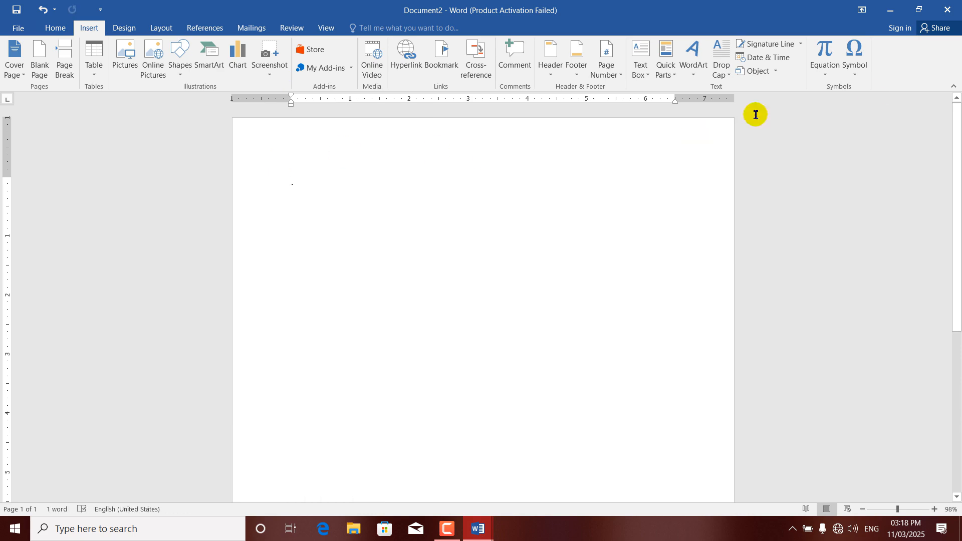
Step: Insert the built-in Quadratic Formula equation at the start of the document
left_click(824, 70)
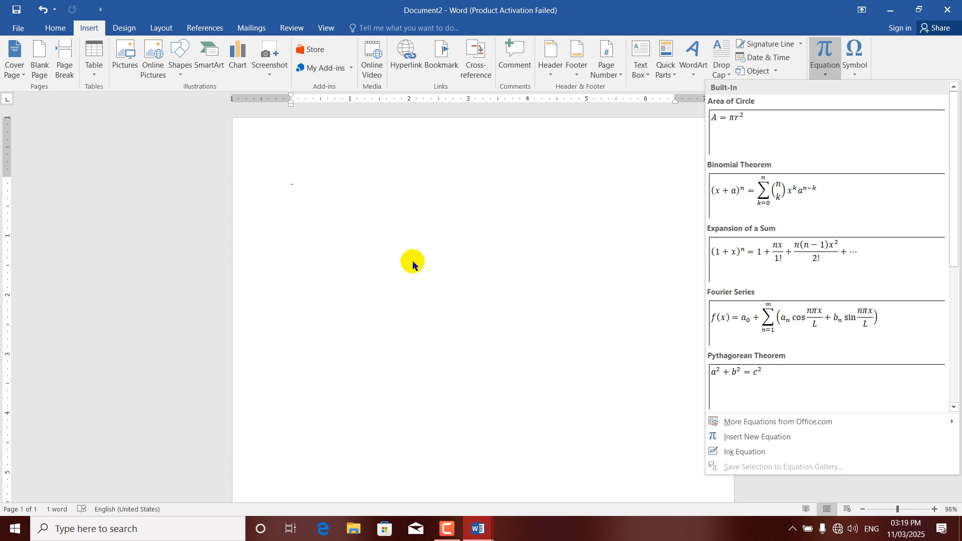
left_click_drag(957, 209, 946, 251)
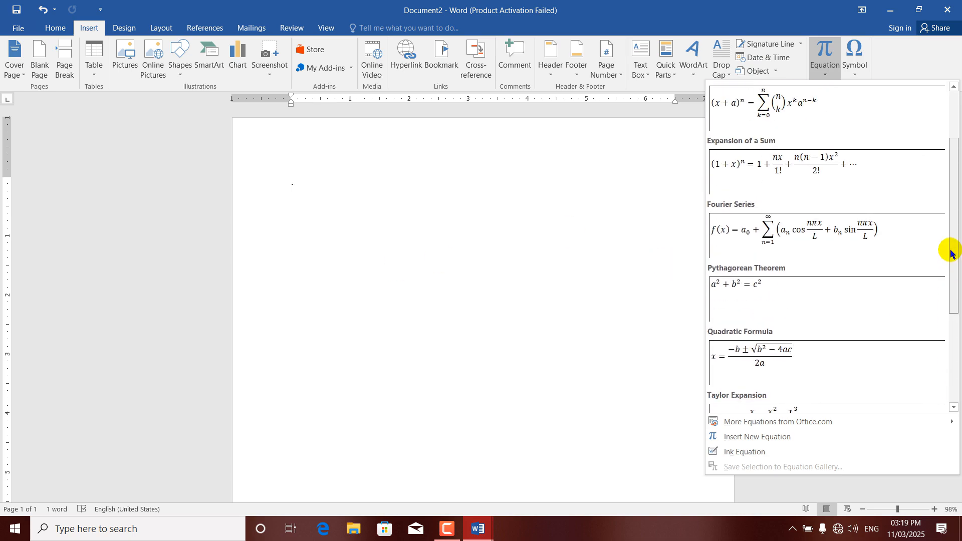
left_click(754, 332)
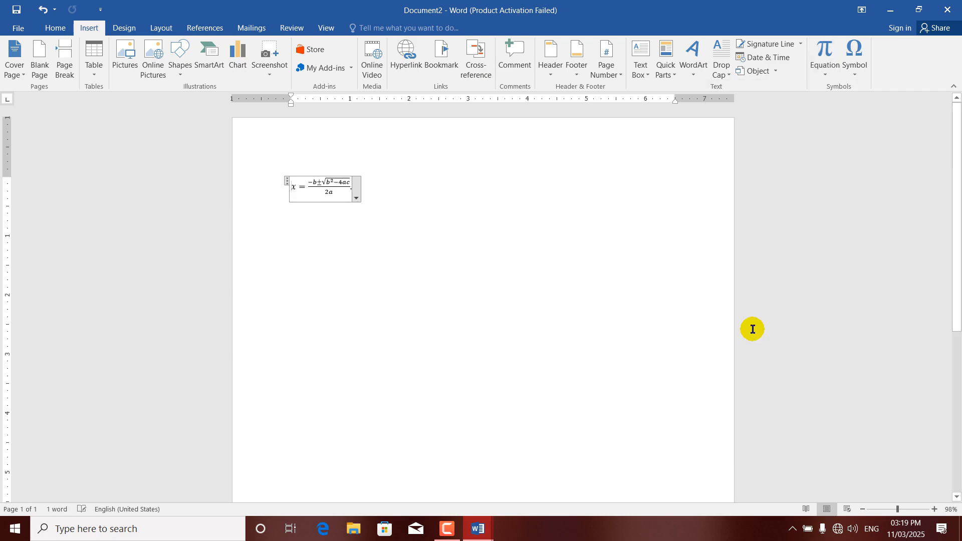
Step: Change the equation's variable x to s and replace its denominator with 4a
double_click(290, 187)
type("s")
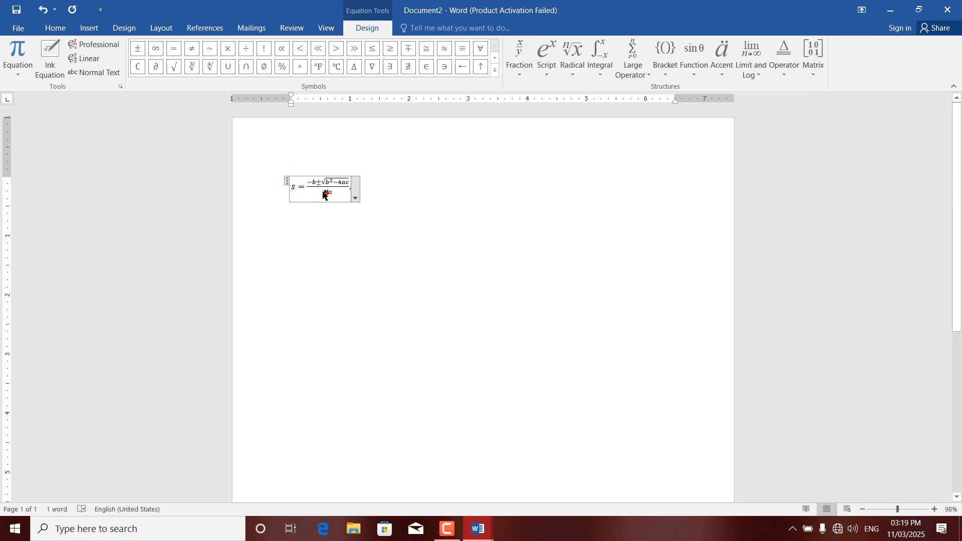
double_click(324, 196)
left_click(332, 193)
key("BackSpace")
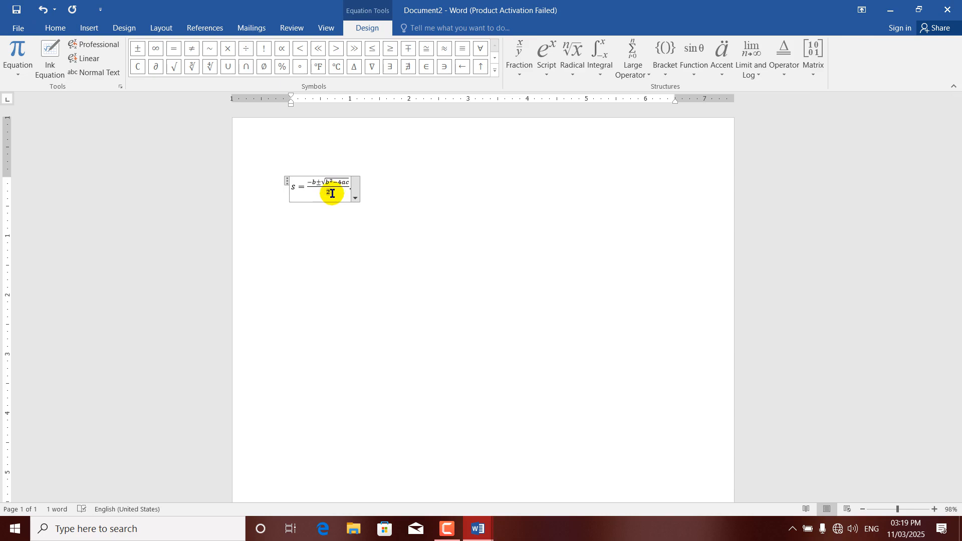
type("s")
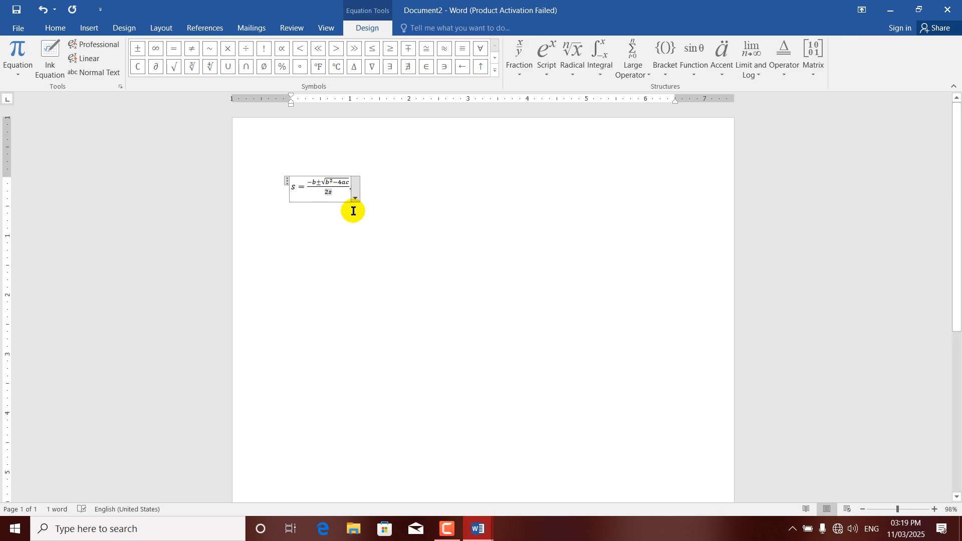
key("BackSpace")
key("BackSpace")
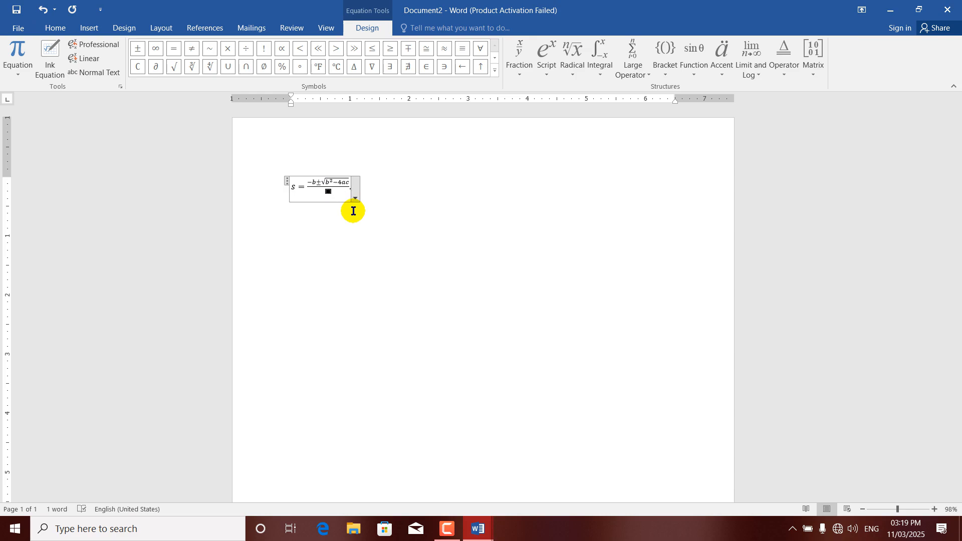
type("4a")
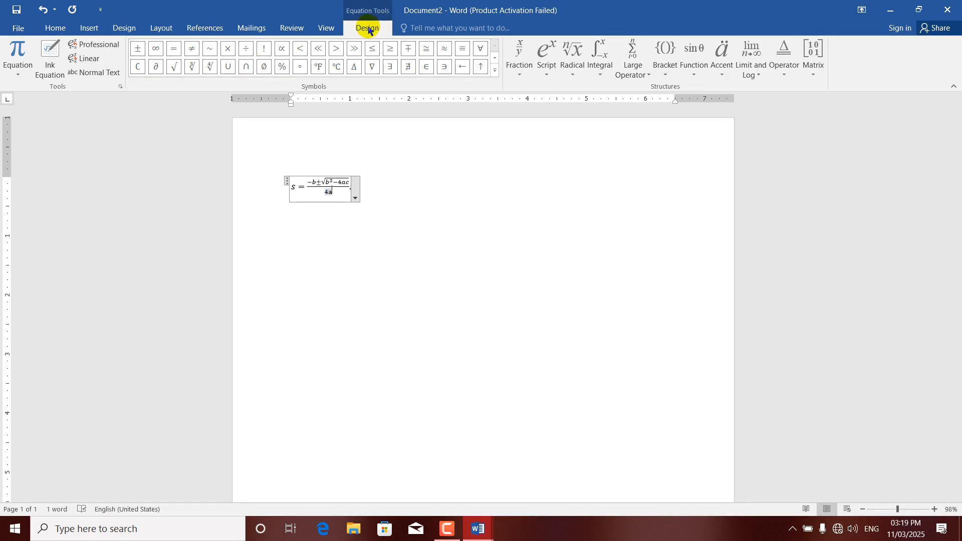
left_click(494, 71)
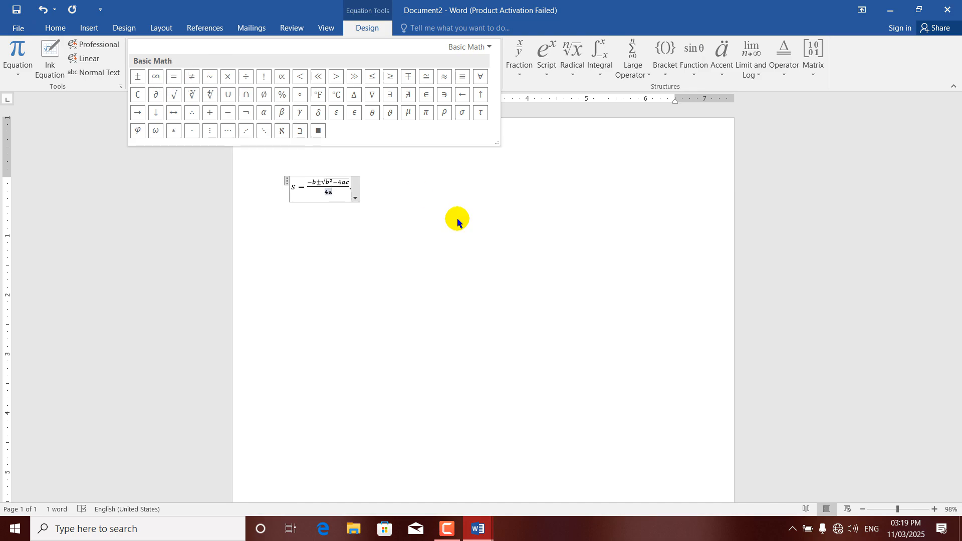
left_click(405, 200)
left_click(404, 198)
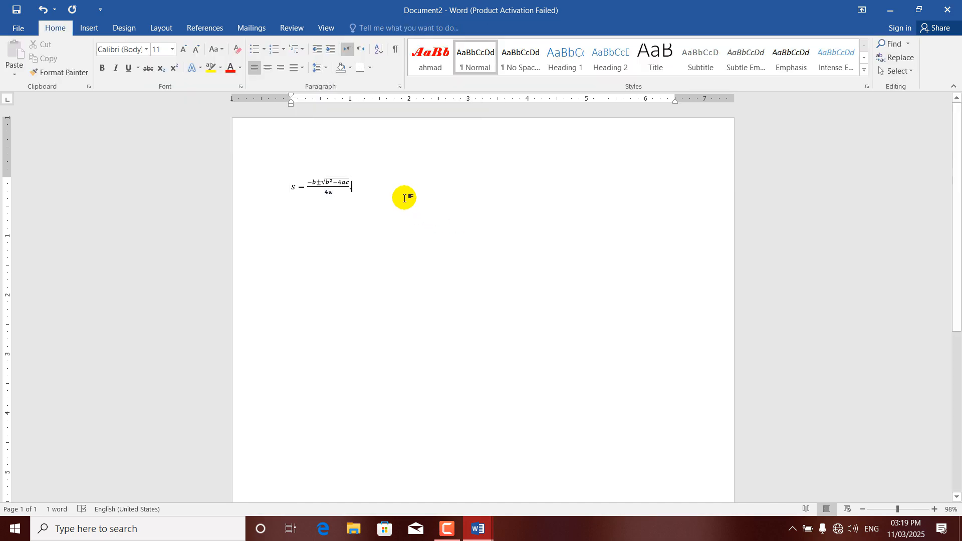
key("Return")
double_click(329, 192)
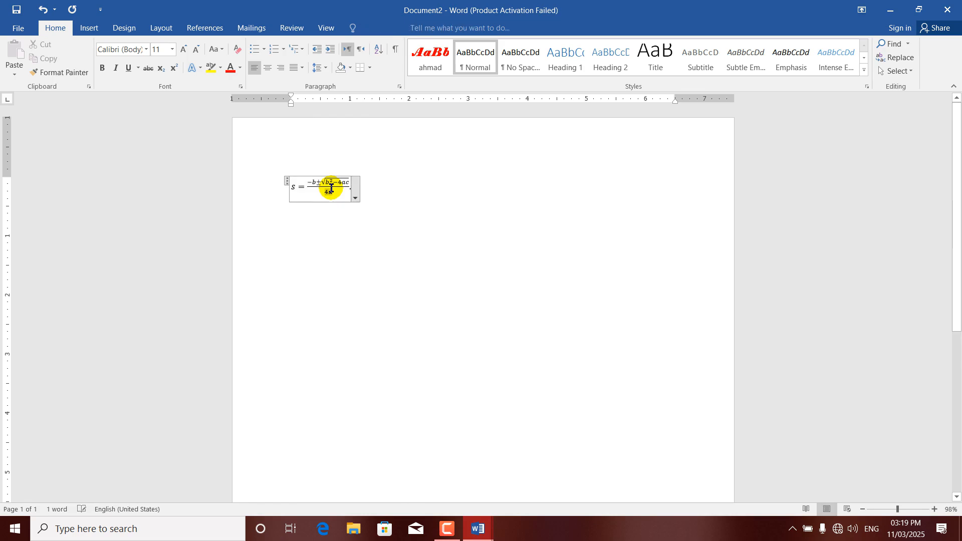
left_click(383, 194)
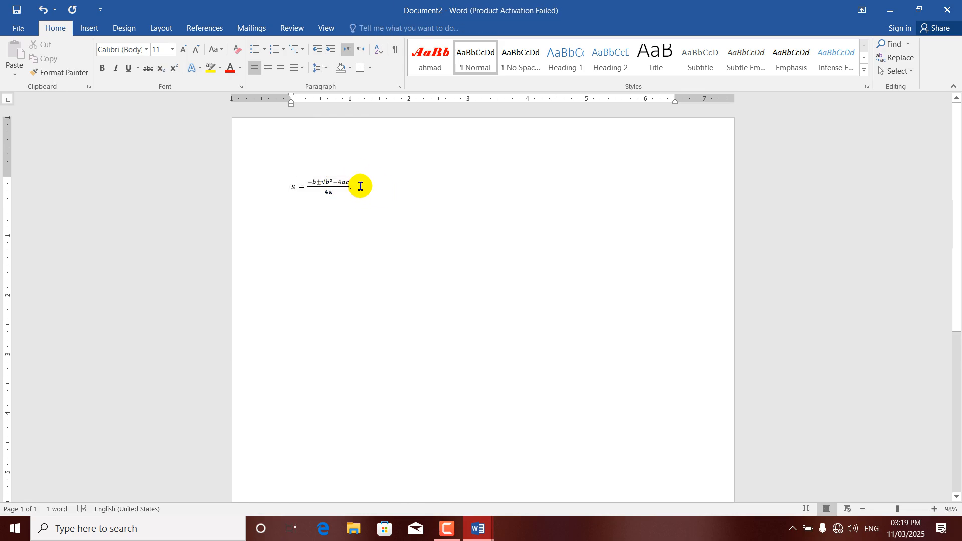
double_click(360, 186)
left_click(370, 190)
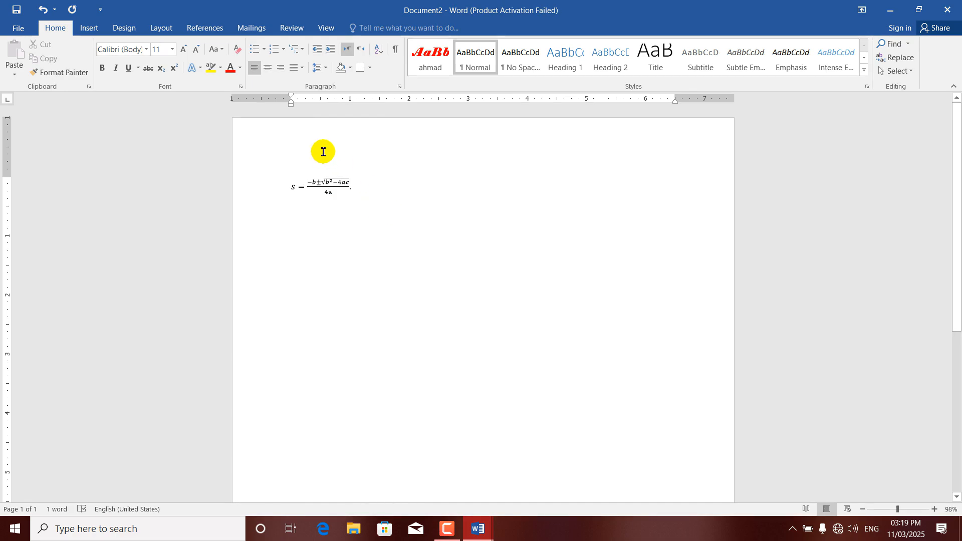
left_click(86, 29)
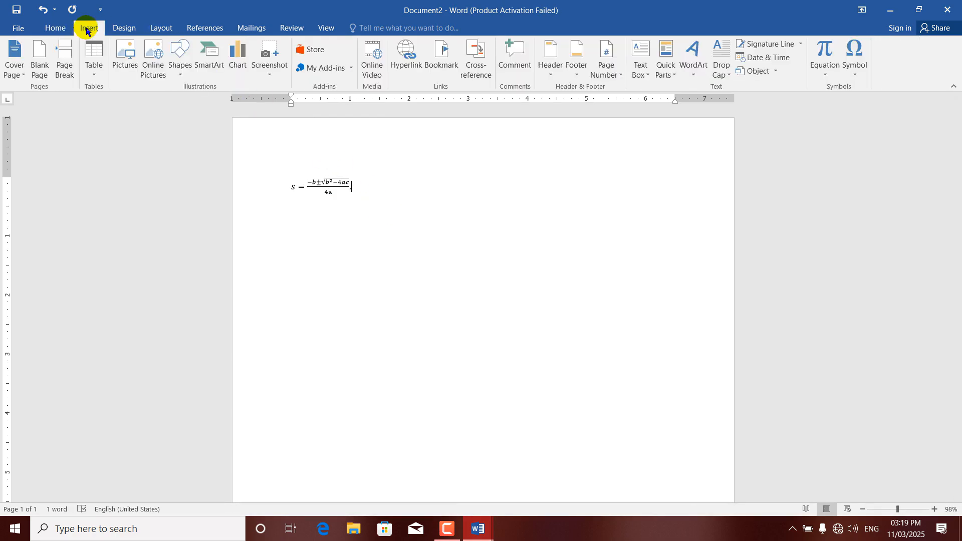
left_click(321, 184)
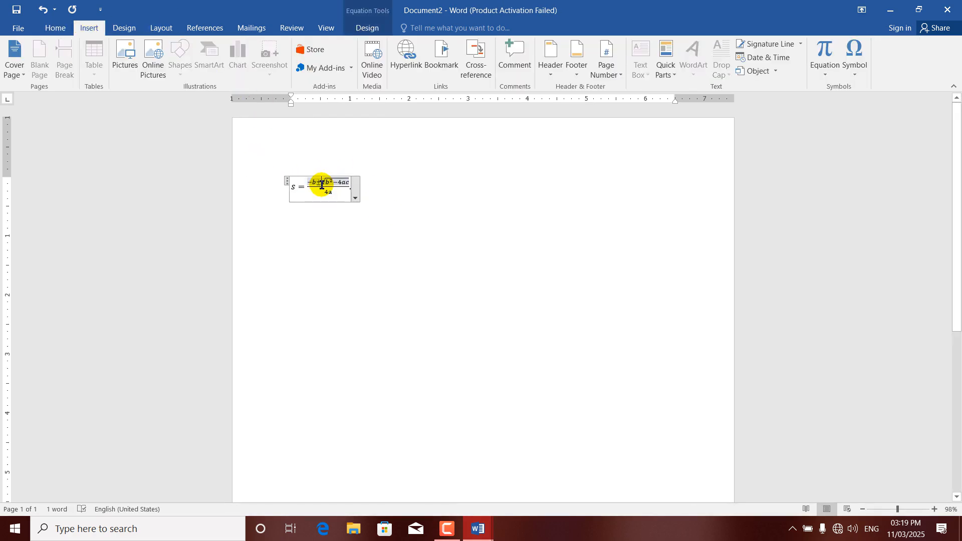
left_click(374, 28)
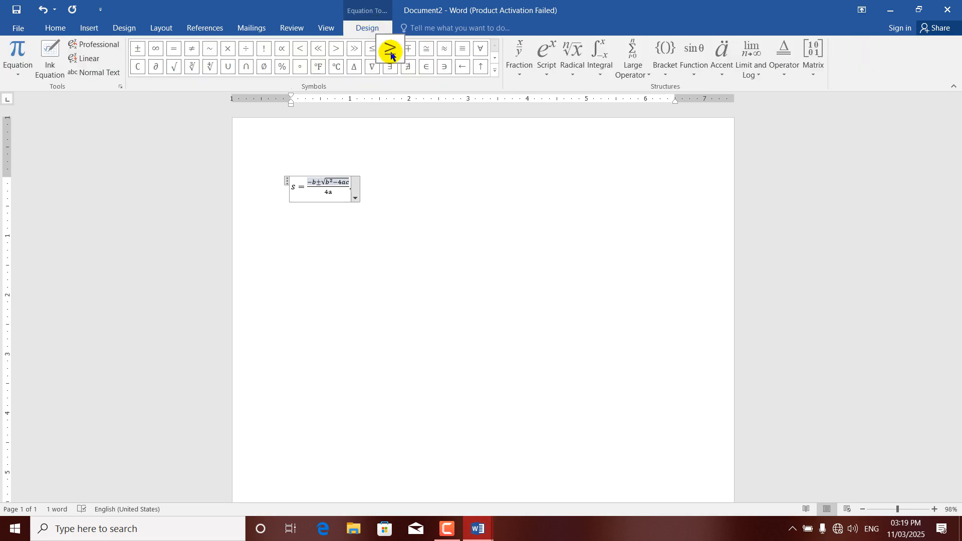
Step: Break the line directly after the equation so that it stands in its own paragraph
left_click(351, 188)
left_click(350, 190)
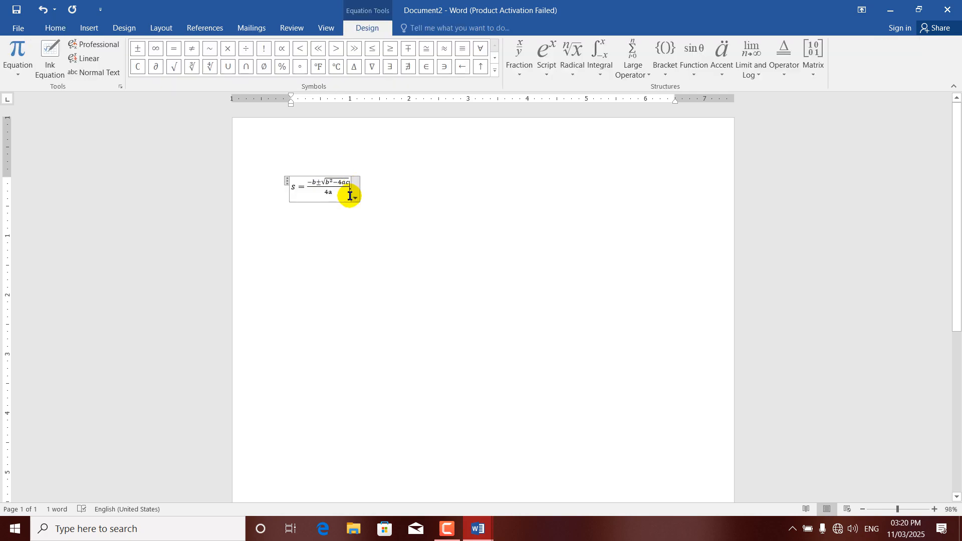
key("Return")
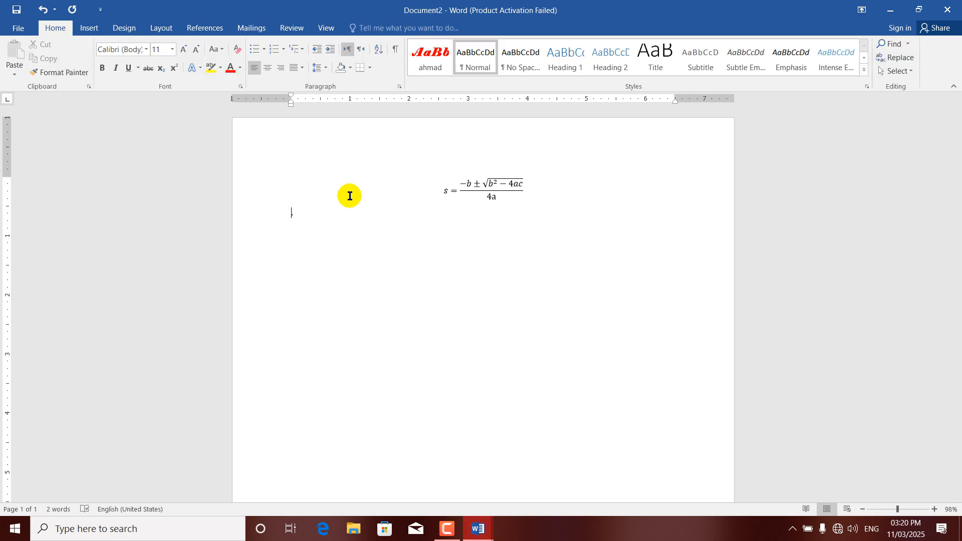
Step: Append an equals sign, square, cube and fourth root signs, and the union, division and multiplication signs to the end of the equation
left_click(524, 187)
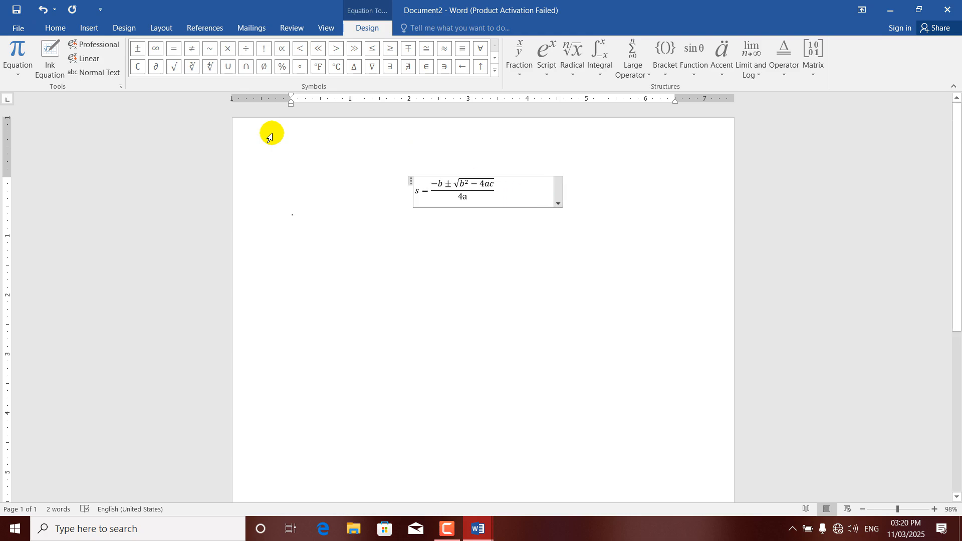
left_click(174, 48)
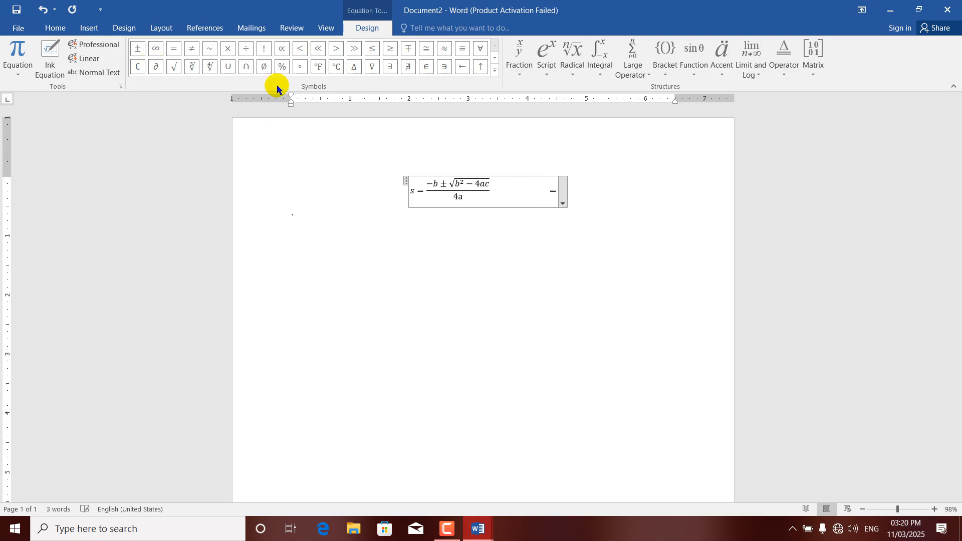
left_click(175, 67)
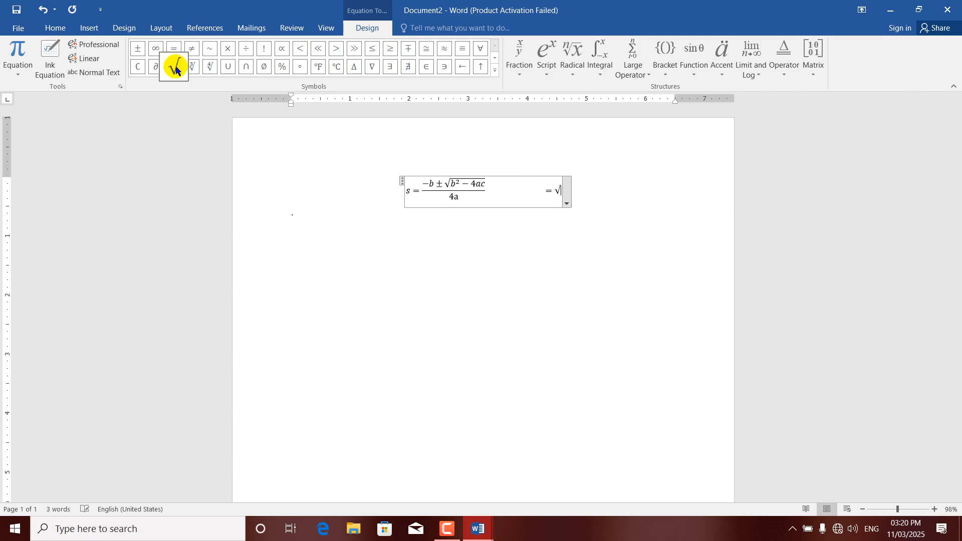
left_click(199, 67)
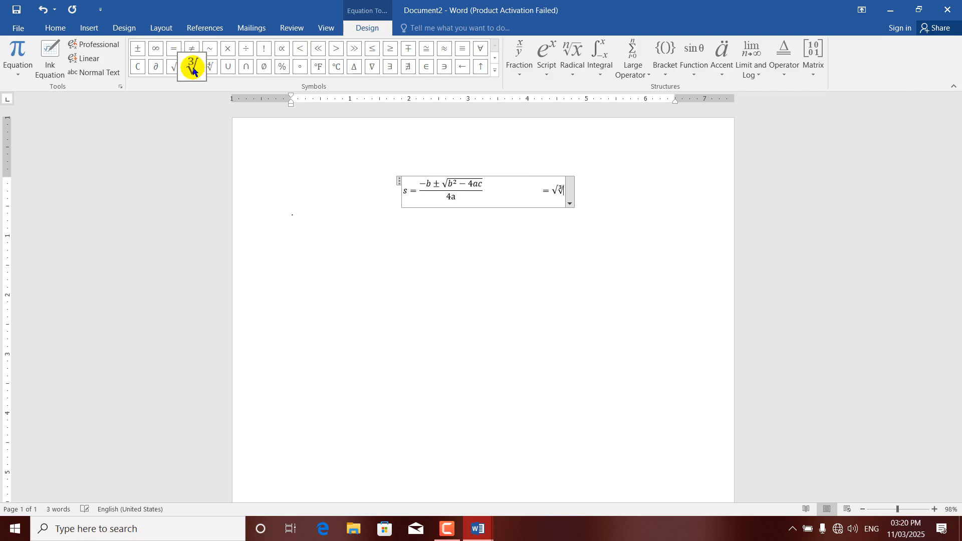
left_click(209, 68)
left_click(230, 70)
left_click(246, 48)
left_click(229, 50)
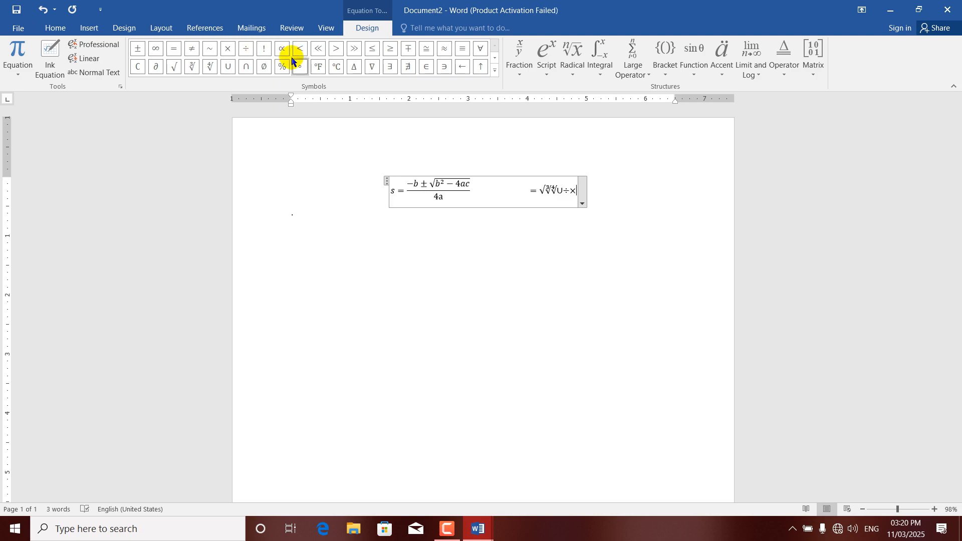
Step: Append the alpha symbol and an empty small fraction to the end of the equation
left_click(494, 69)
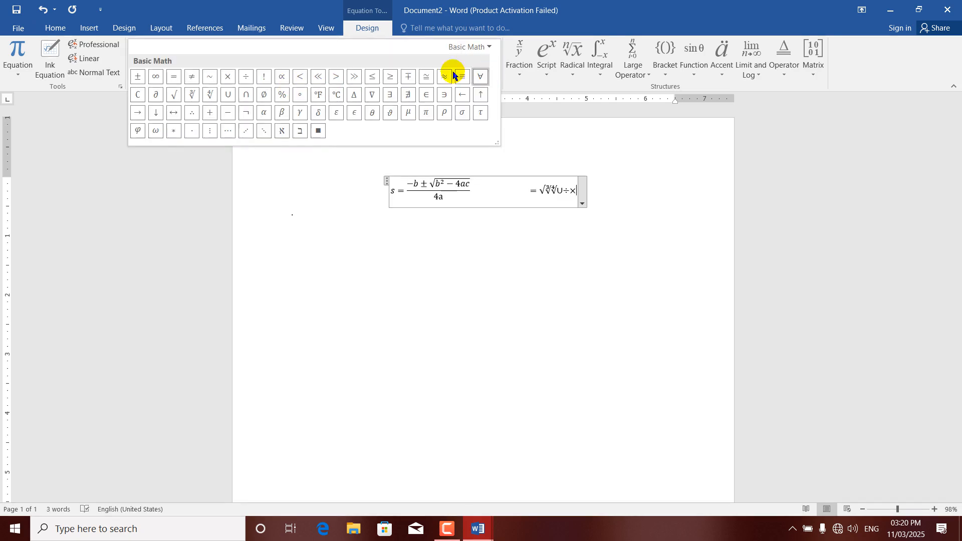
left_click(263, 112)
left_click(520, 77)
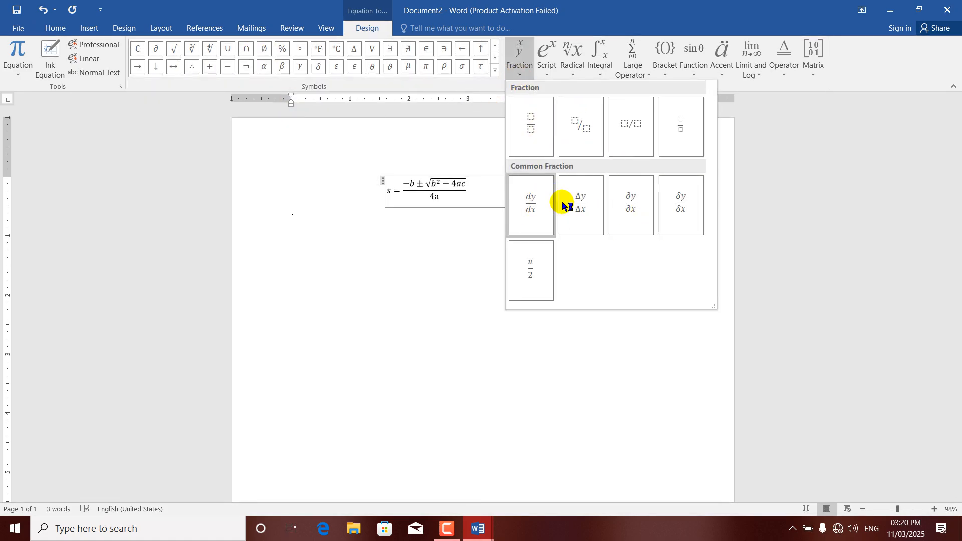
left_click(682, 121)
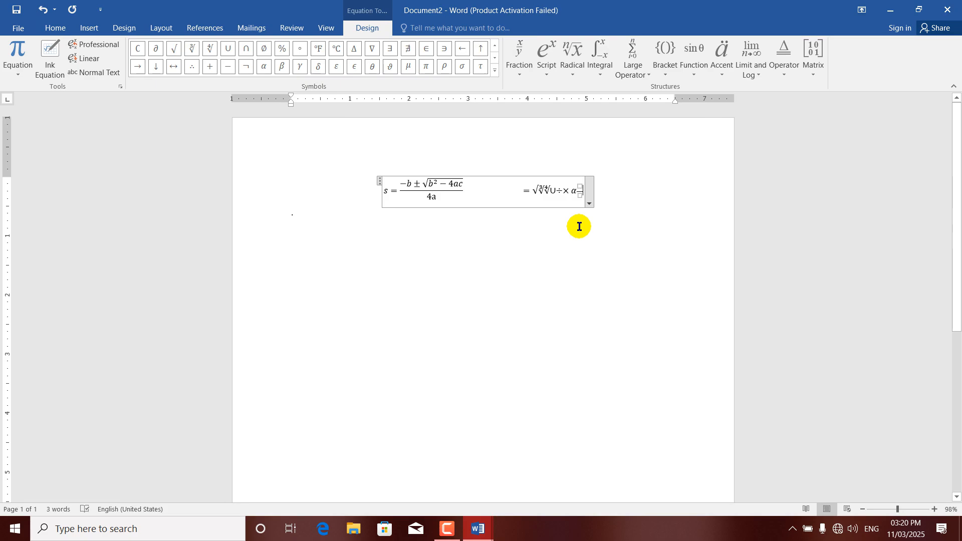
Step: Switch the equation between Professional and Linear format, leaving it in Professional format
left_click(105, 48)
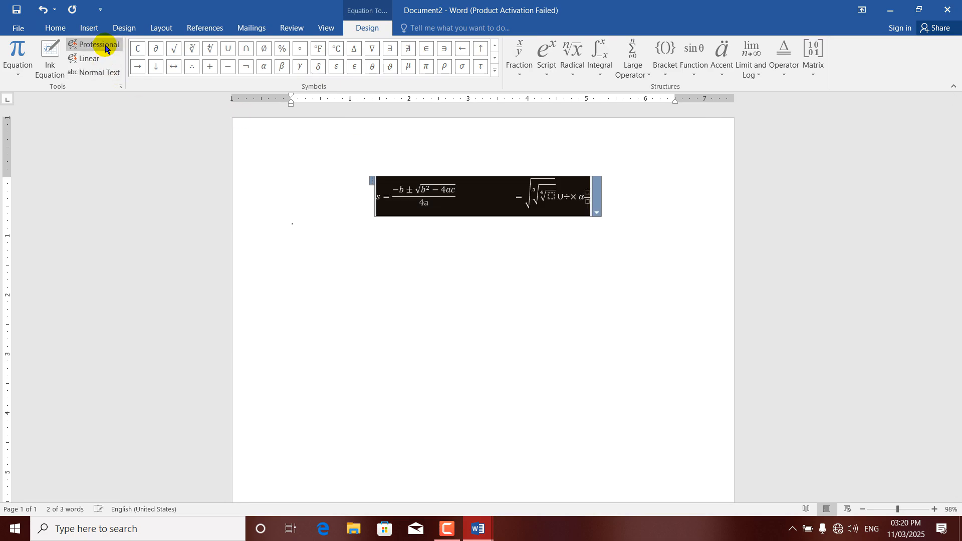
left_click(95, 59)
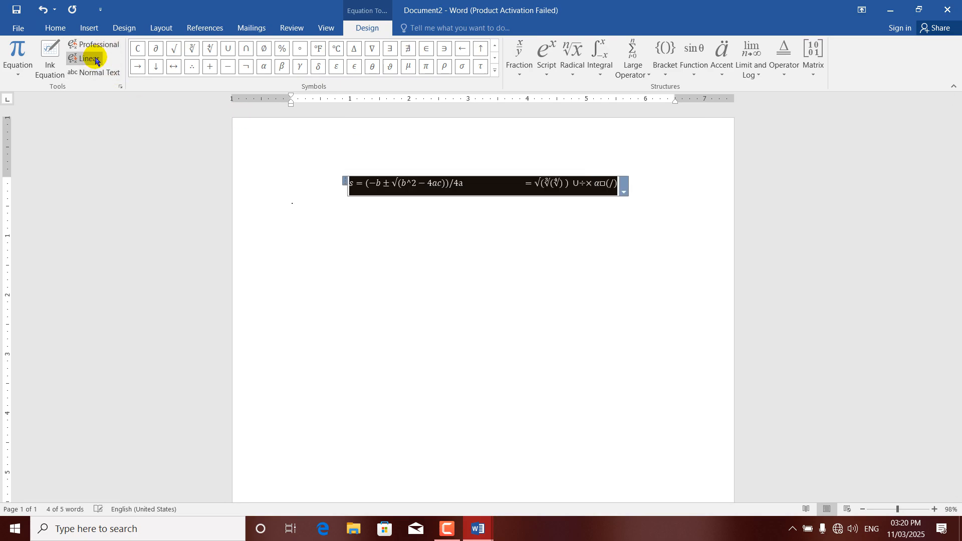
left_click(101, 44)
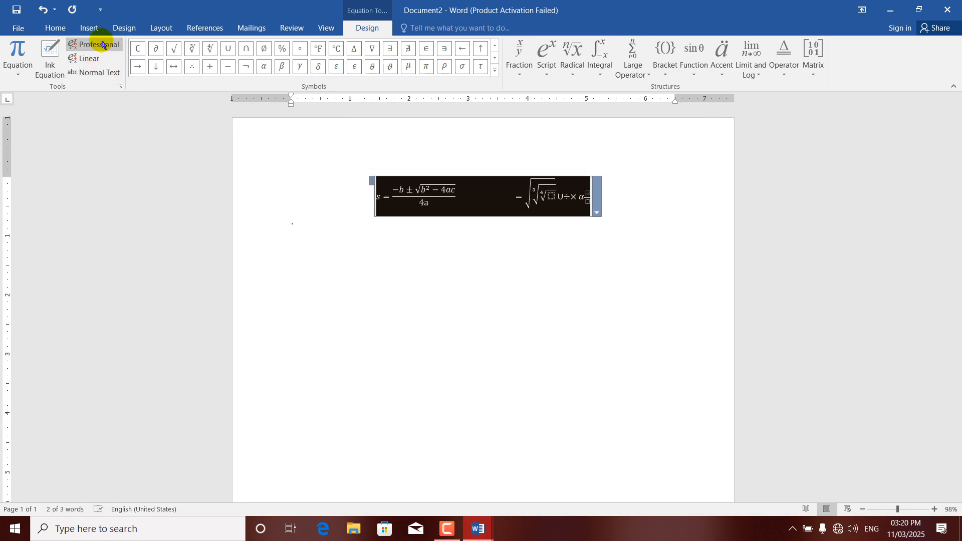
left_click(96, 59)
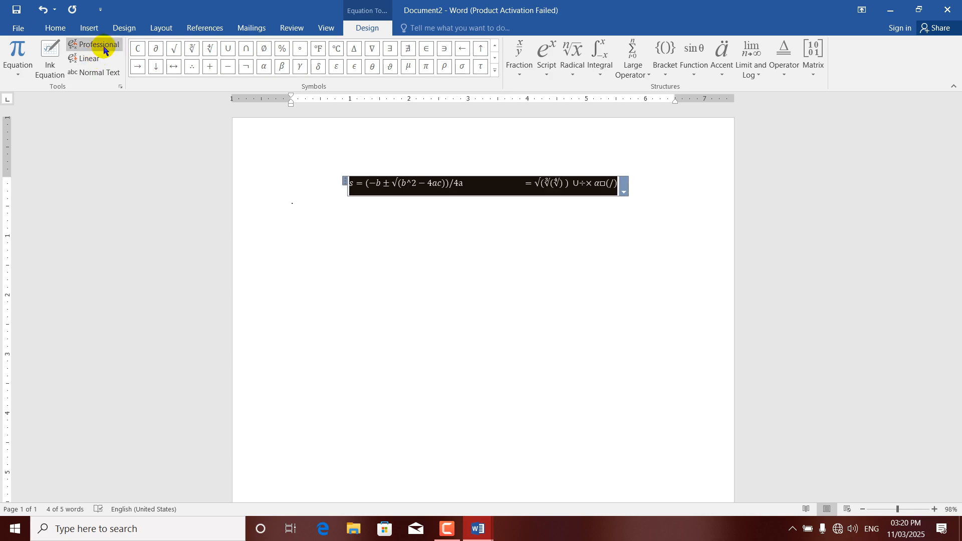
left_click(99, 44)
left_click(382, 276)
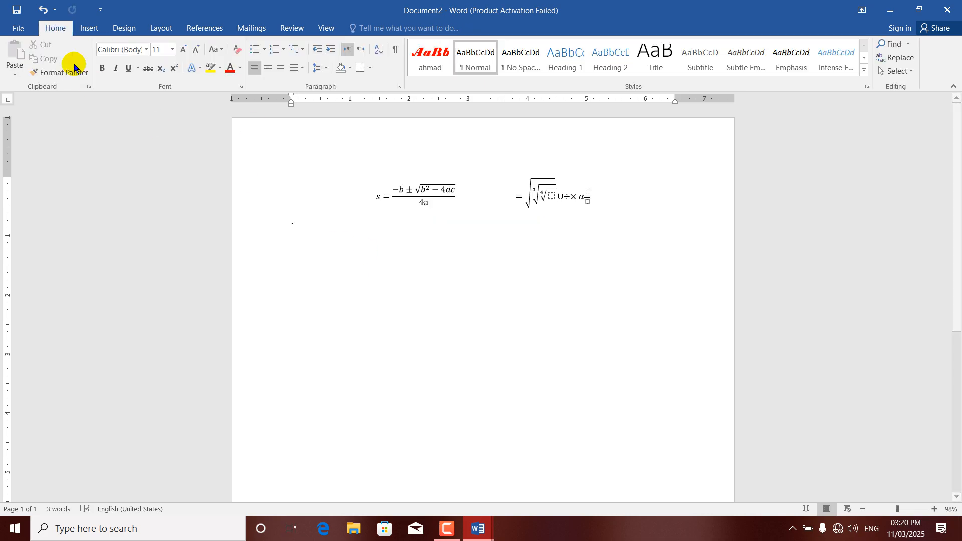
left_click(526, 200)
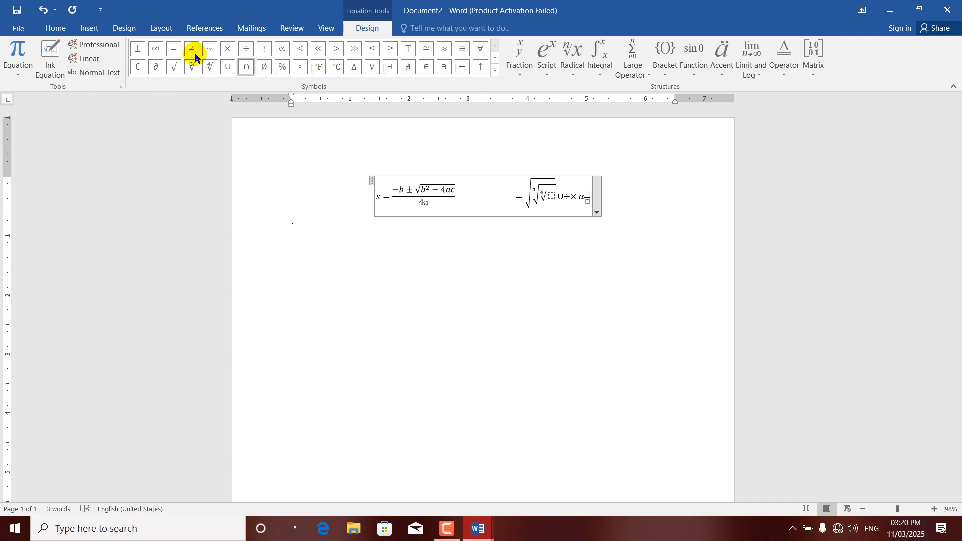
left_click(19, 75)
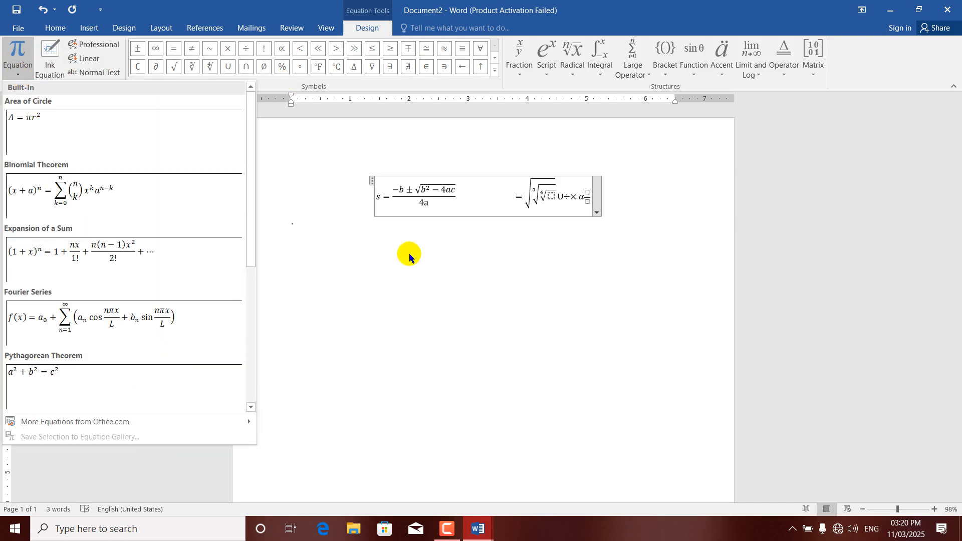
left_click(558, 231)
Step: Insert a new equation in the empty paragraph below the existing equation and enter = 2 ÷ 5
left_click(628, 225)
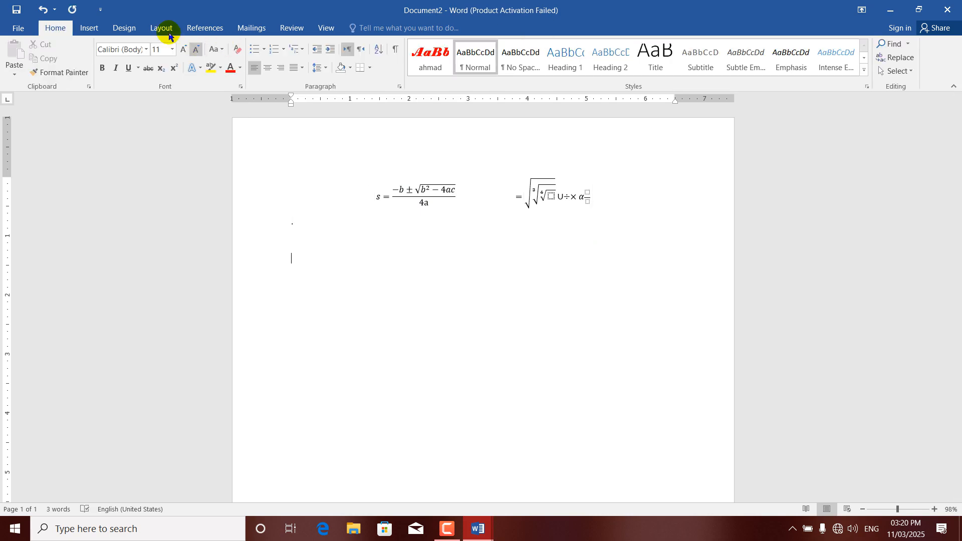
left_click(84, 29)
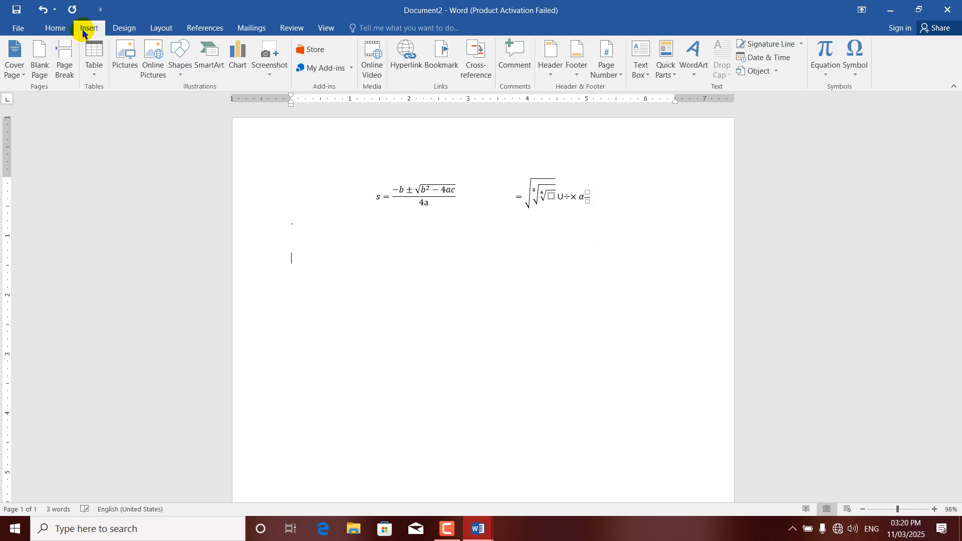
left_click(827, 74)
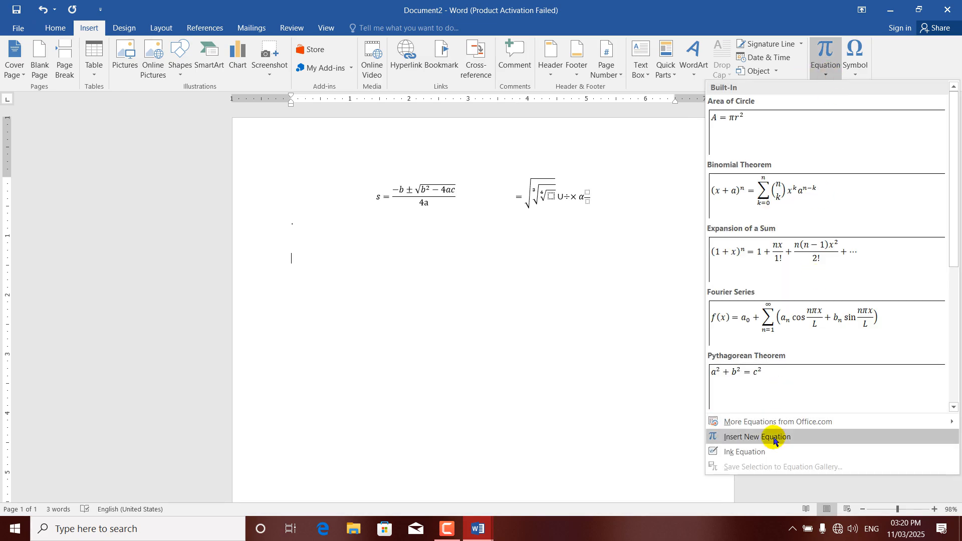
left_click(751, 437)
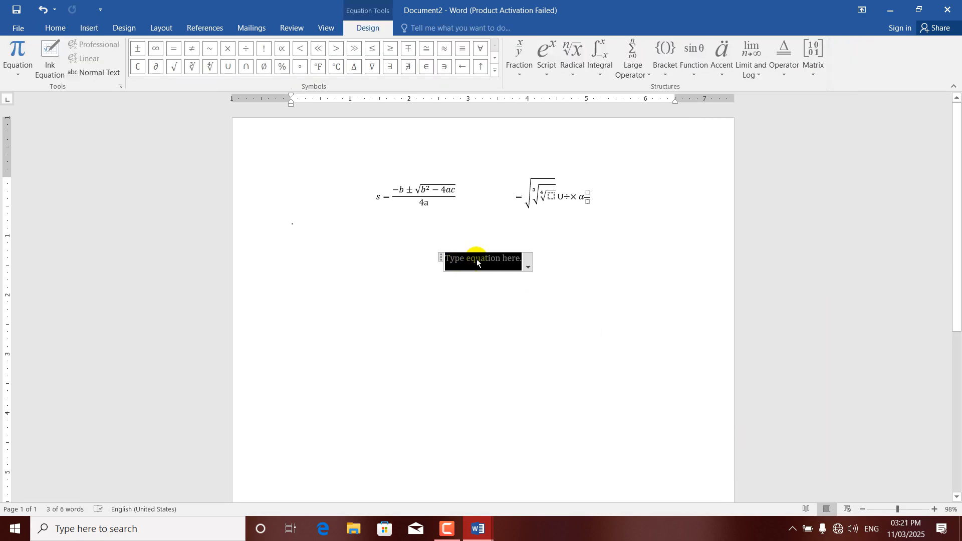
left_click(174, 50)
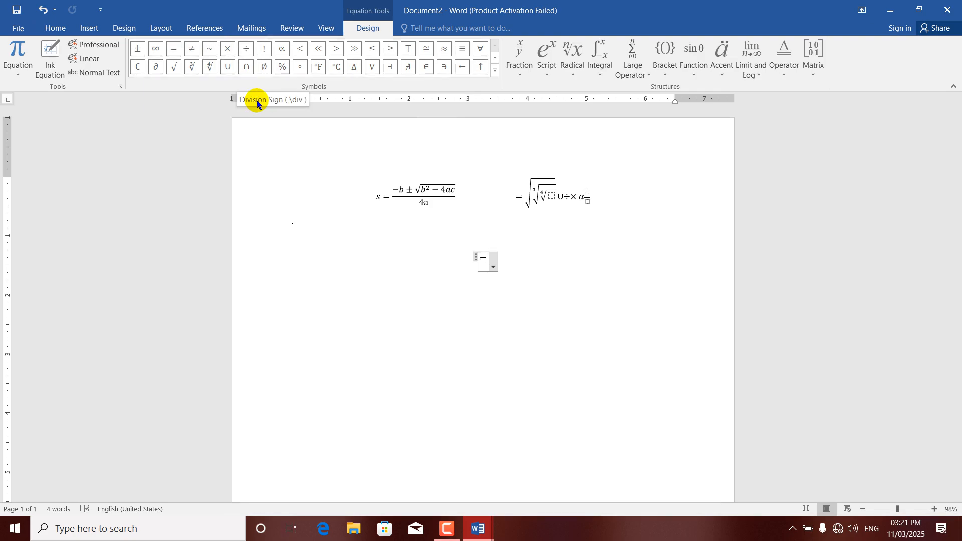
type("2")
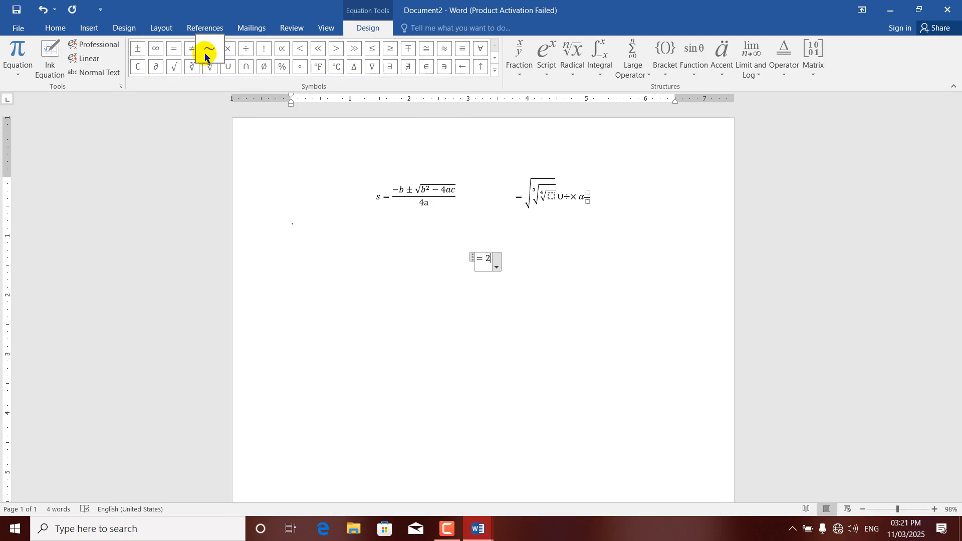
left_click(245, 50)
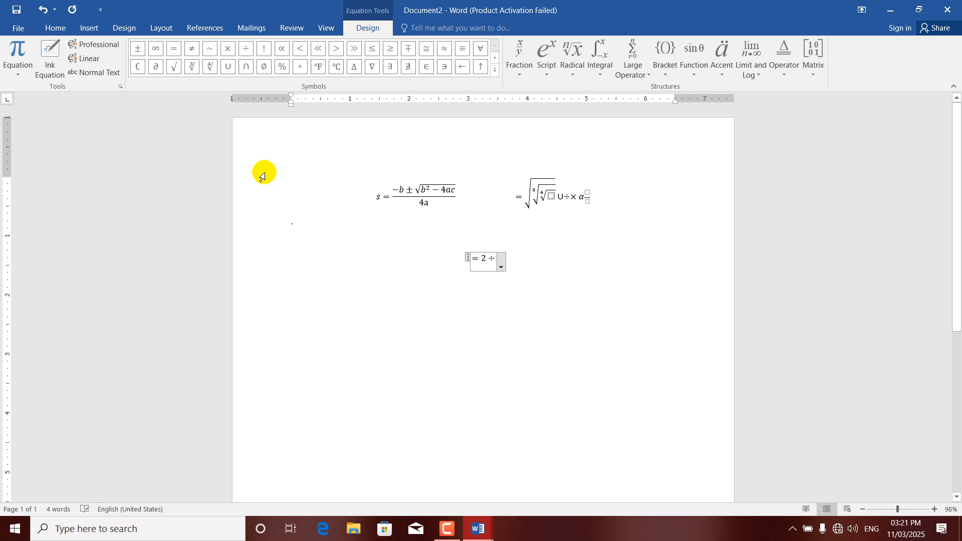
type("5")
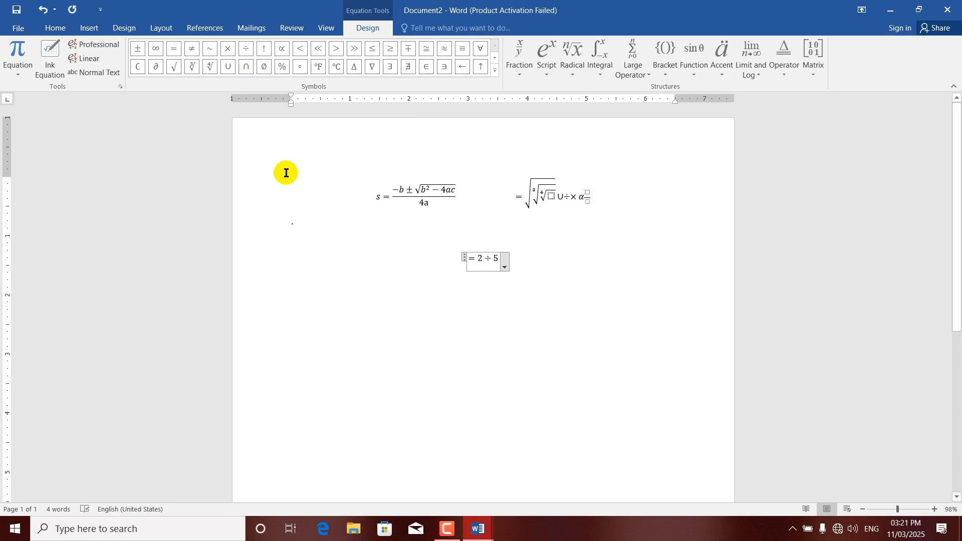
Step: Delete the new equation = 2 ÷ 5 together with its placeholder
key("BackSpace")
key("BackSpace")
key("BackSpace")
key("BackSpace")
key("BackSpace")
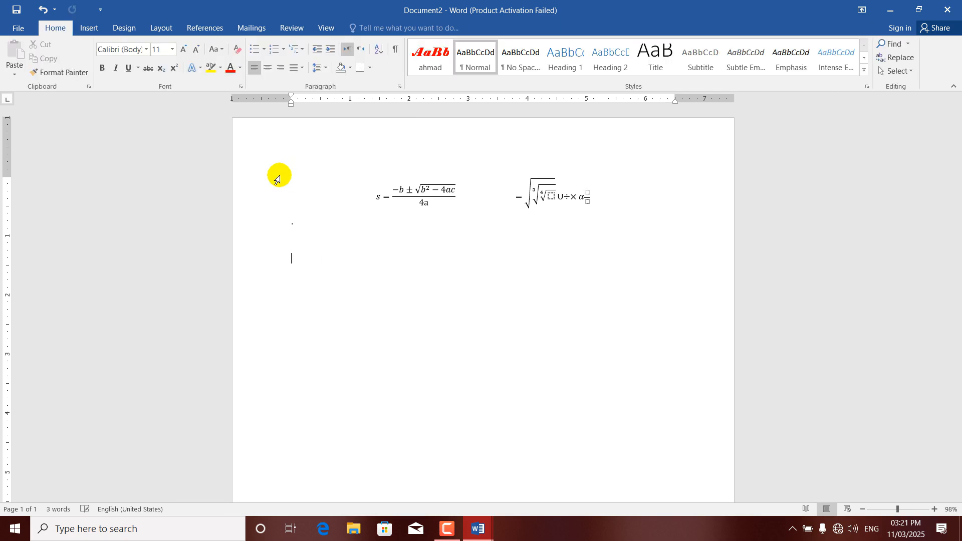
Step: Insert a new equation reading 5 × 5 = 25 and view the full Basic Math symbol set
left_click(80, 31)
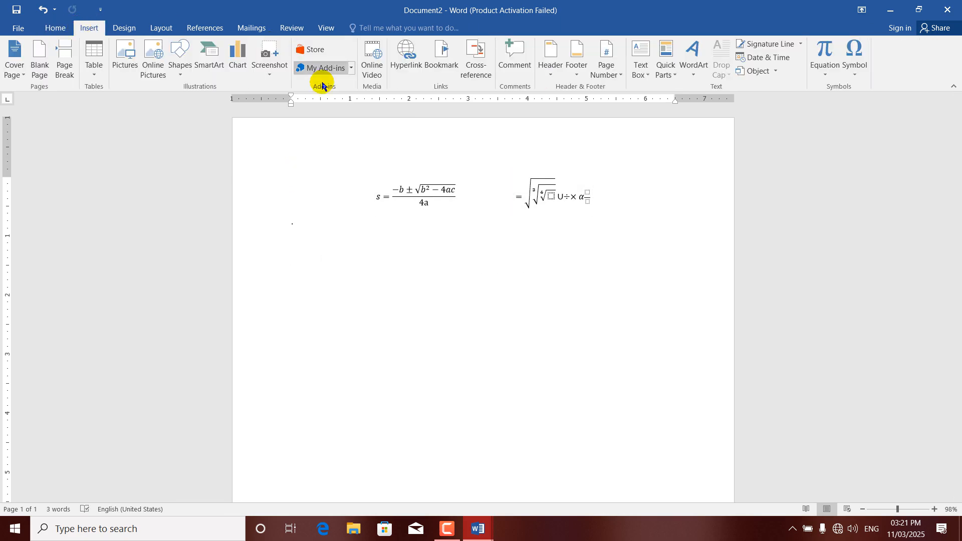
left_click(822, 75)
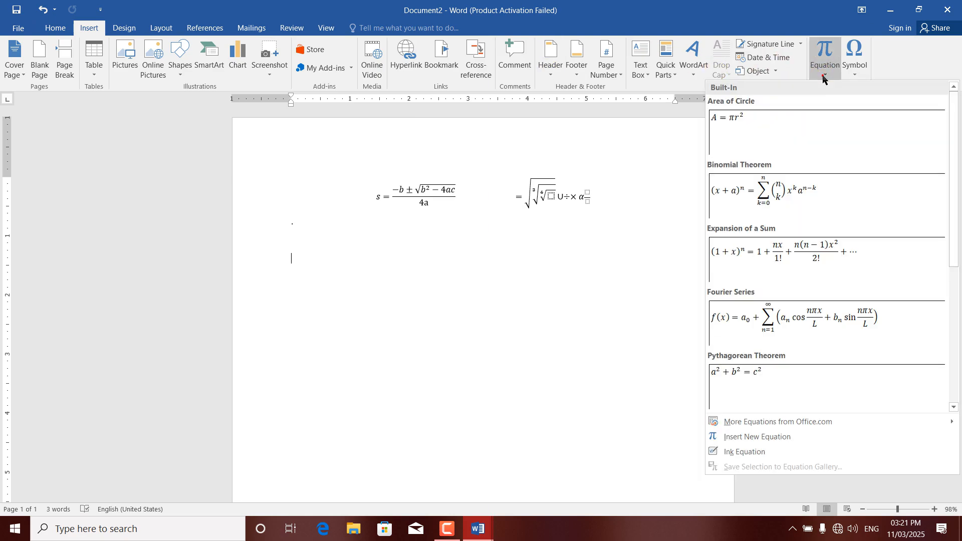
left_click(750, 436)
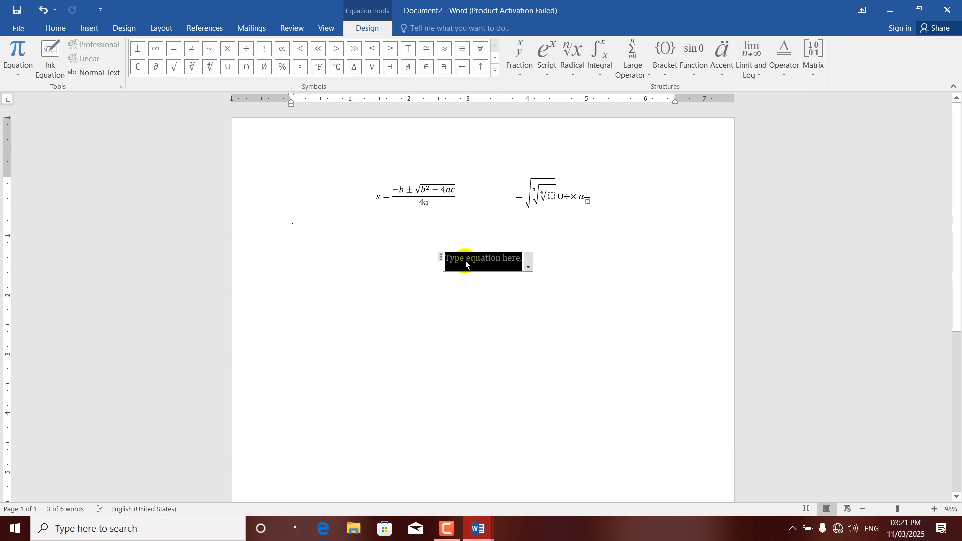
type("5 ×")
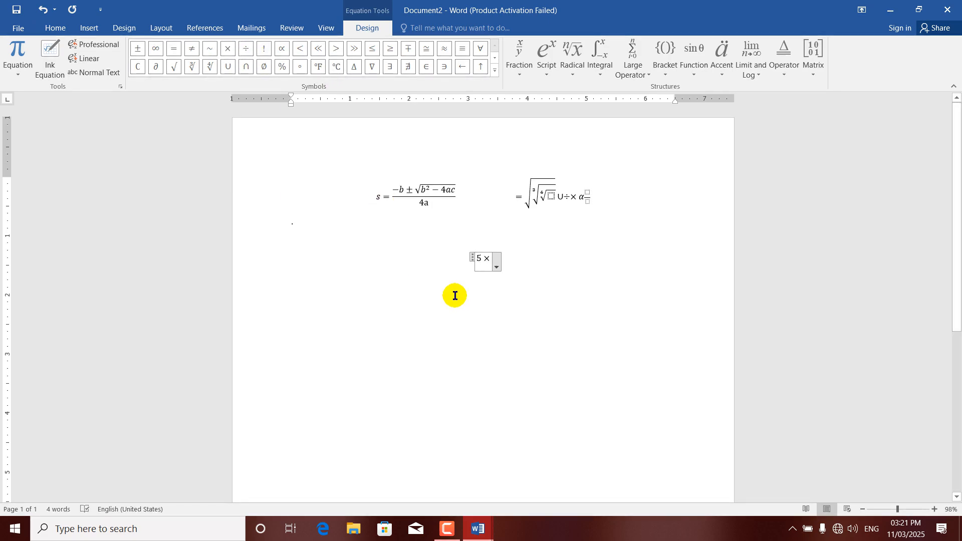
type("5")
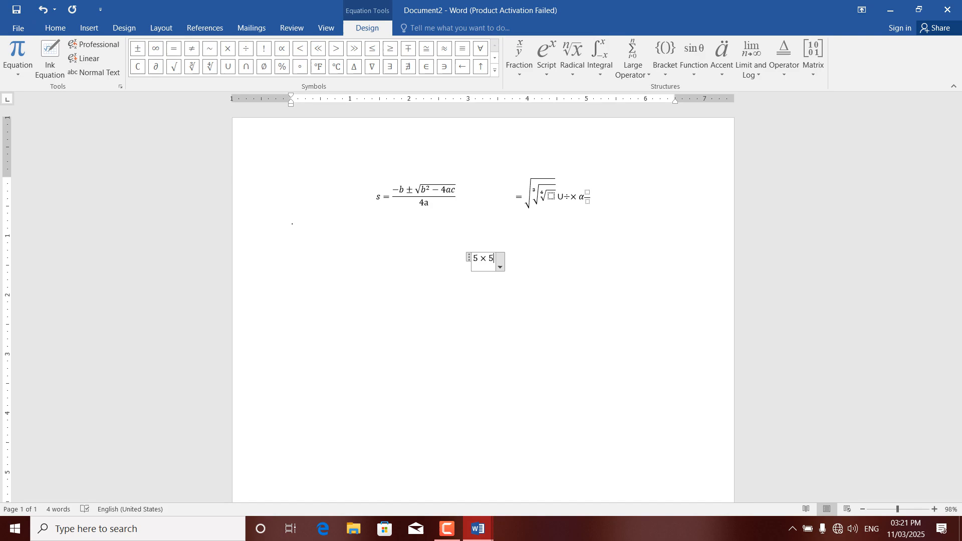
left_click(174, 49)
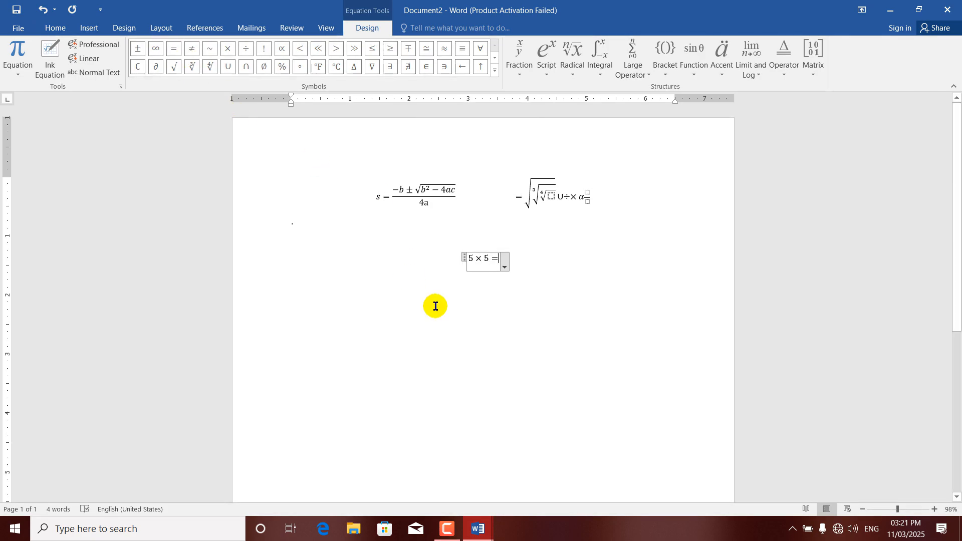
type("25")
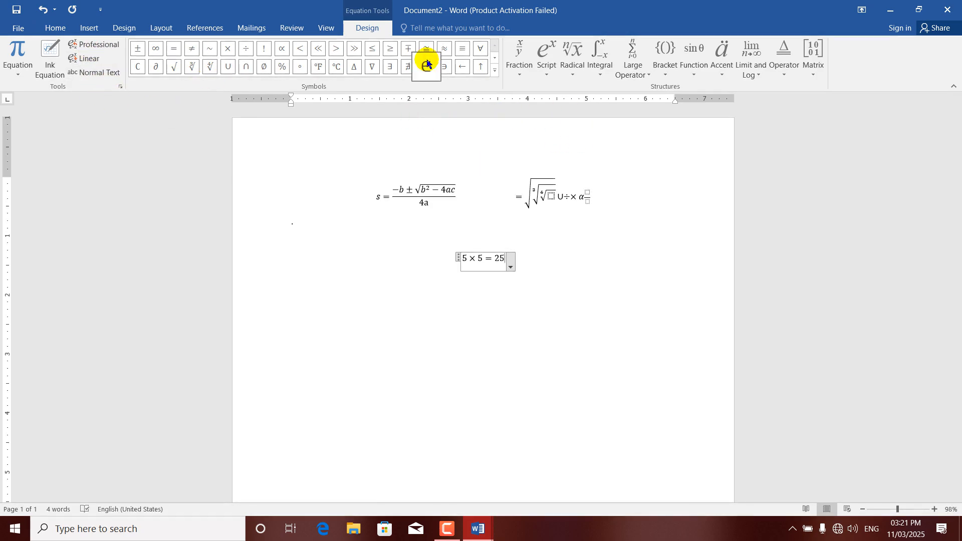
left_click(494, 70)
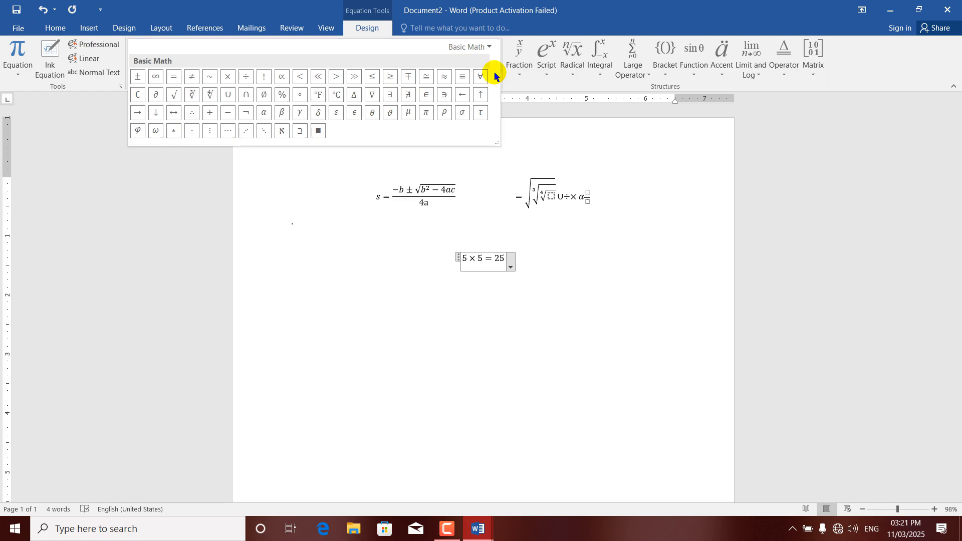
left_click(595, 276)
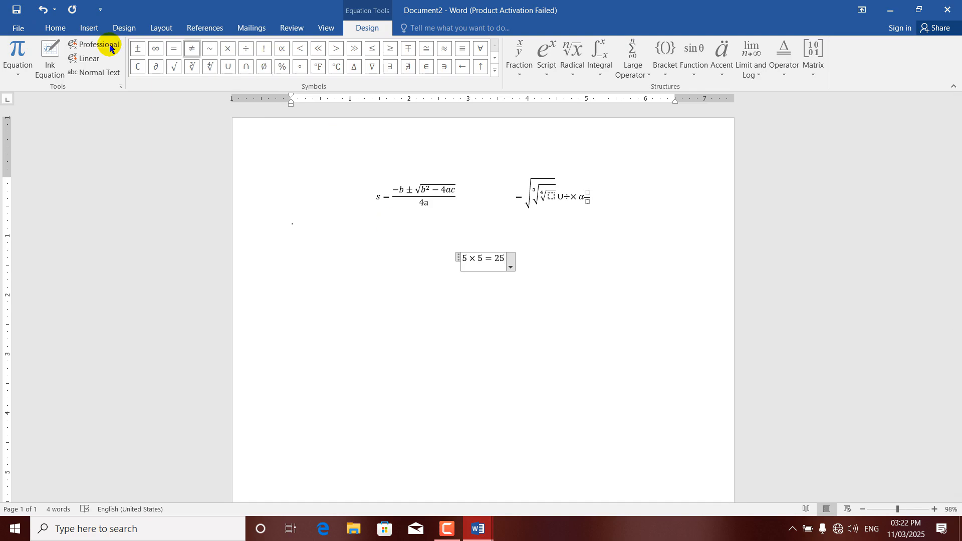
Step: Select the entire document content and delete it
left_click(432, 339)
key("ctrl+a")
key("Delete")
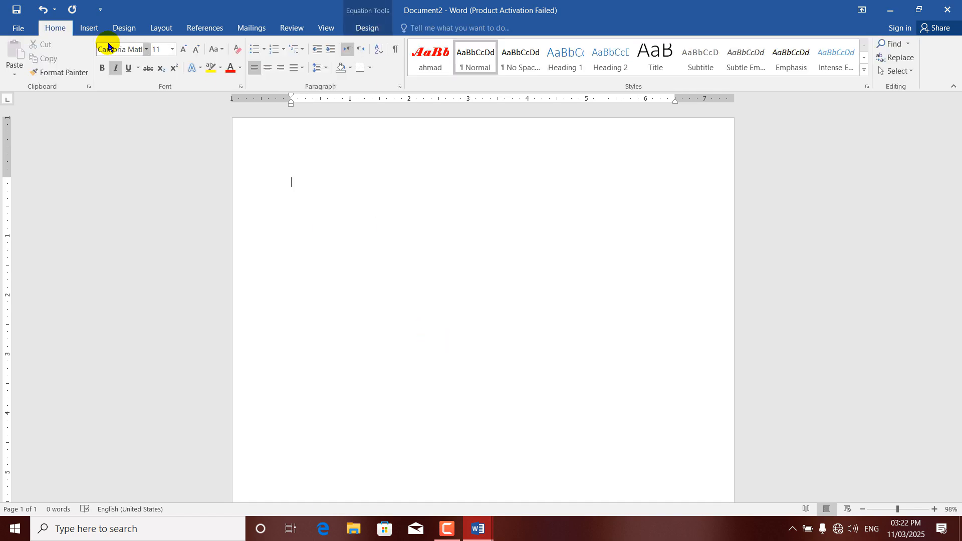
Step: Open the Symbol dialog with the complete set of symbols for the empty document
left_click(91, 29)
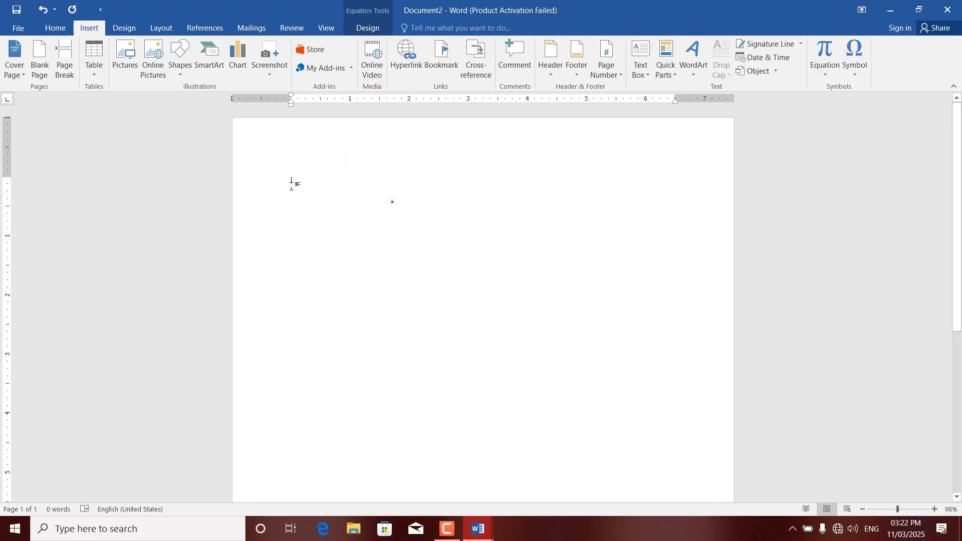
left_click(862, 74)
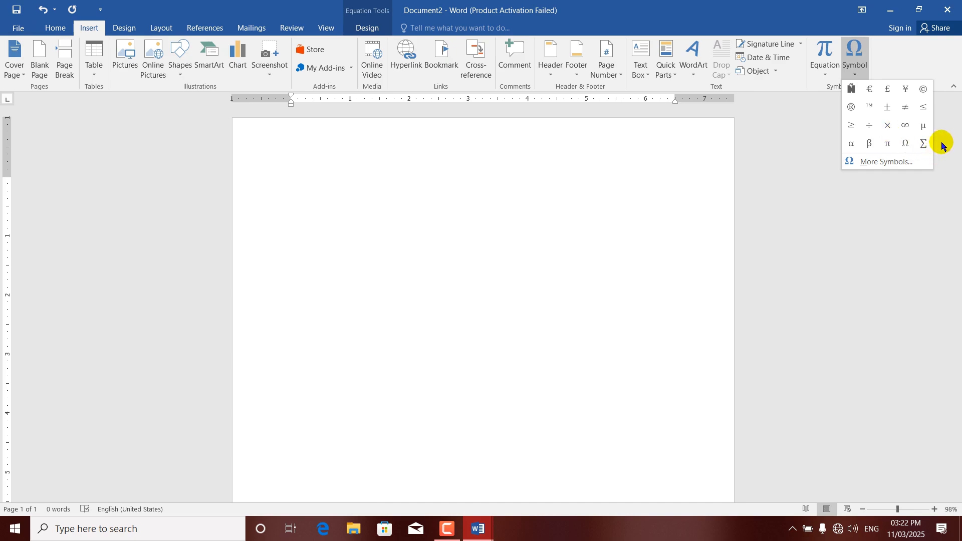
left_click(877, 163)
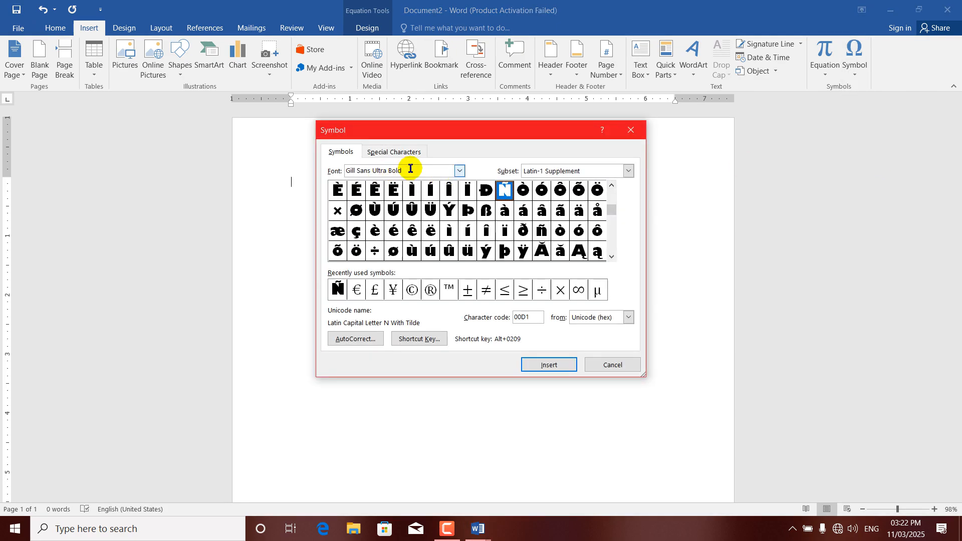
Step: Preview the symbols offered by the Gigi, Gill Sans MT Condensed, Gill Sans Ultra Bold and Goudy Stout fonts
left_click(459, 172)
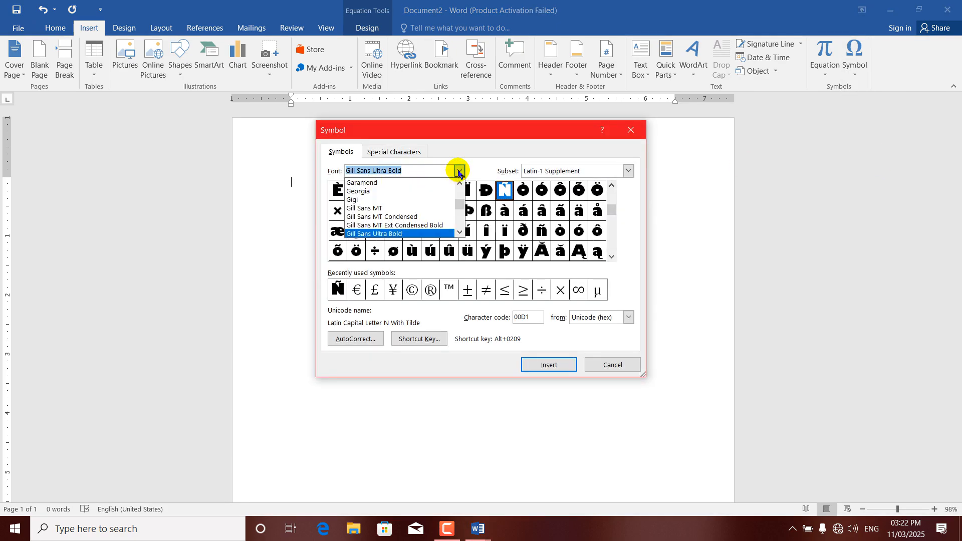
left_click(407, 200)
left_click(458, 172)
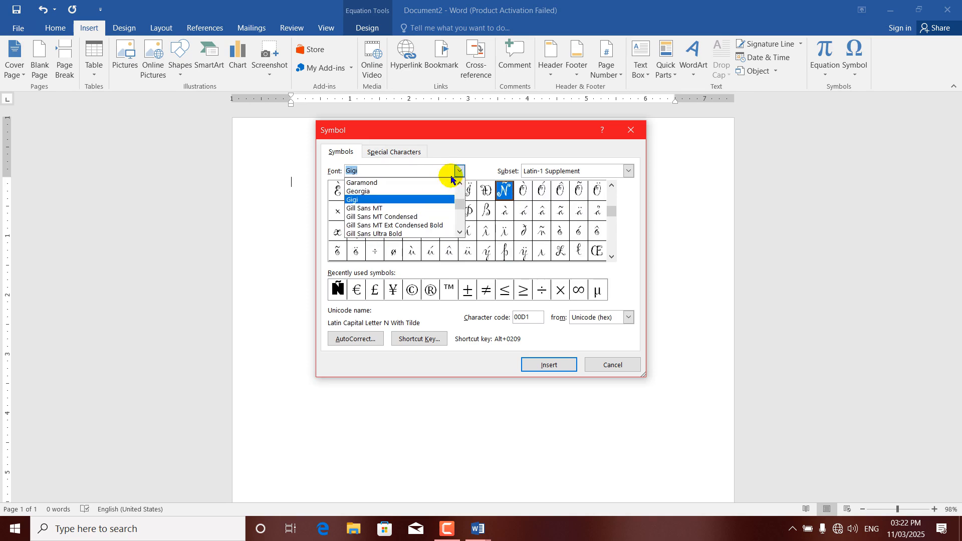
left_click(393, 219)
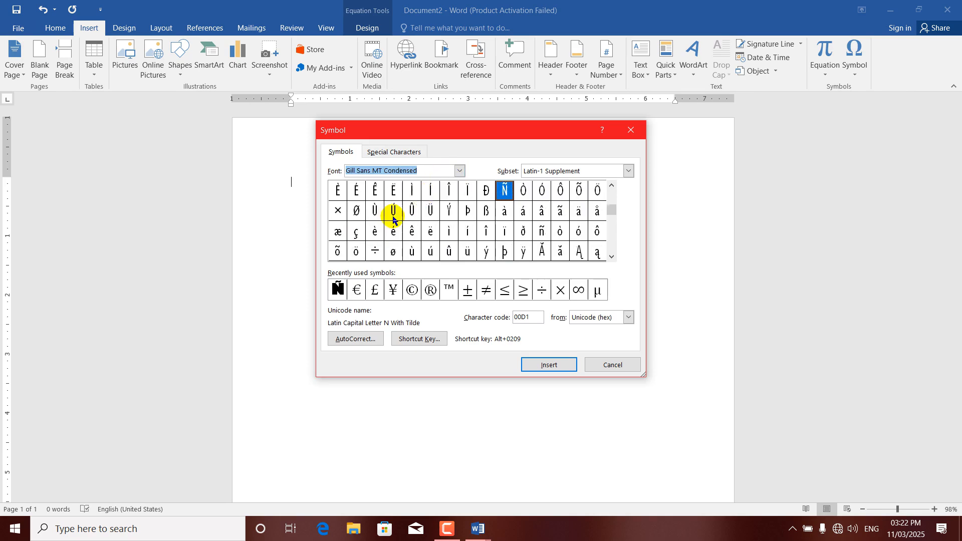
left_click(458, 171)
left_click(406, 218)
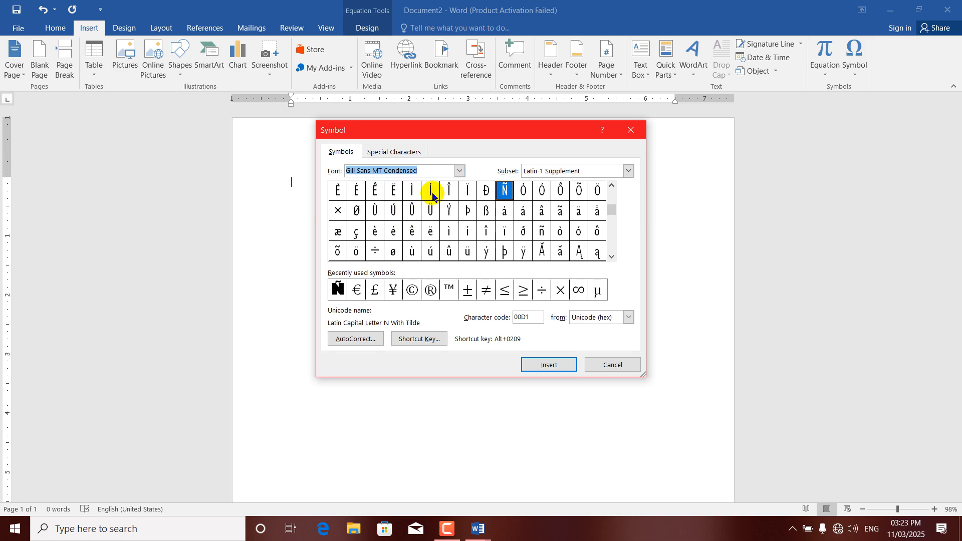
left_click(459, 171)
left_click(398, 235)
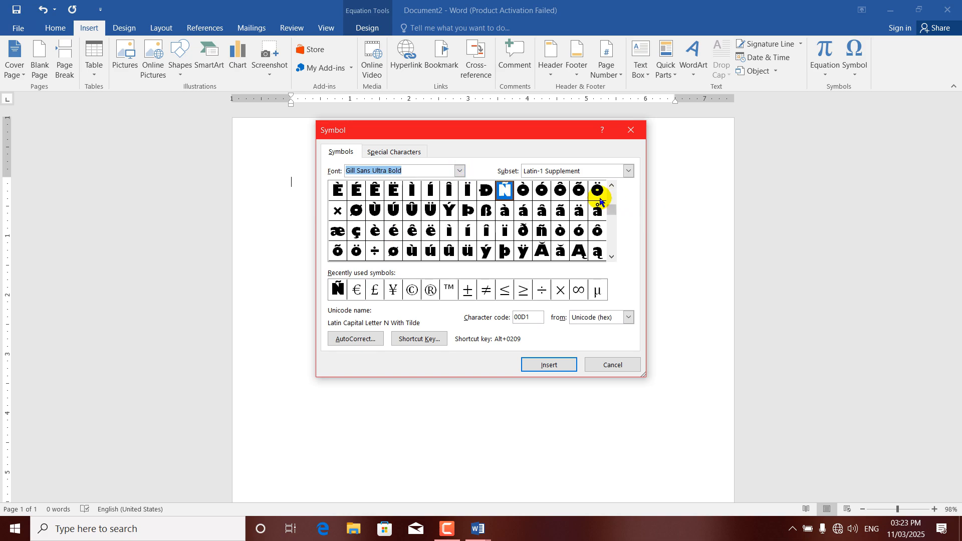
left_click_drag(614, 201, 613, 249)
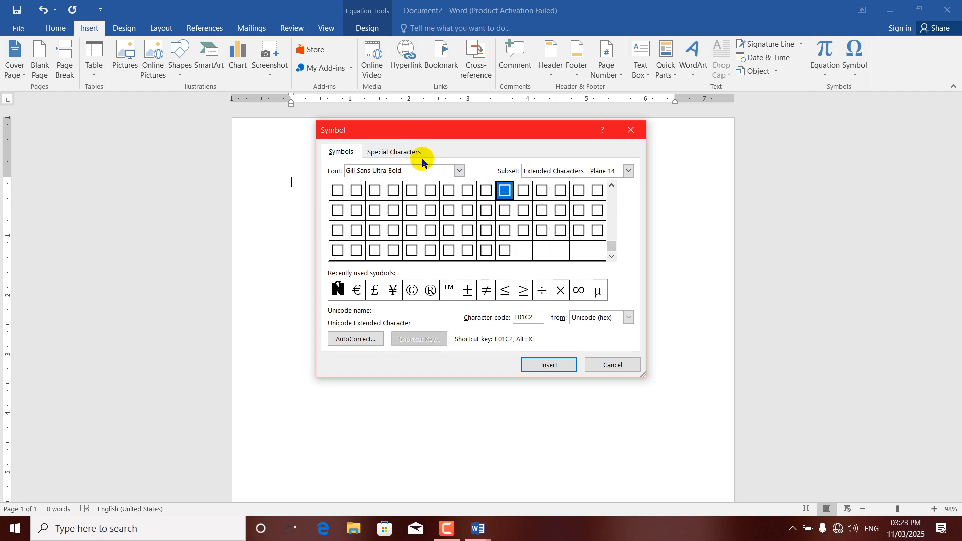
left_click(459, 172)
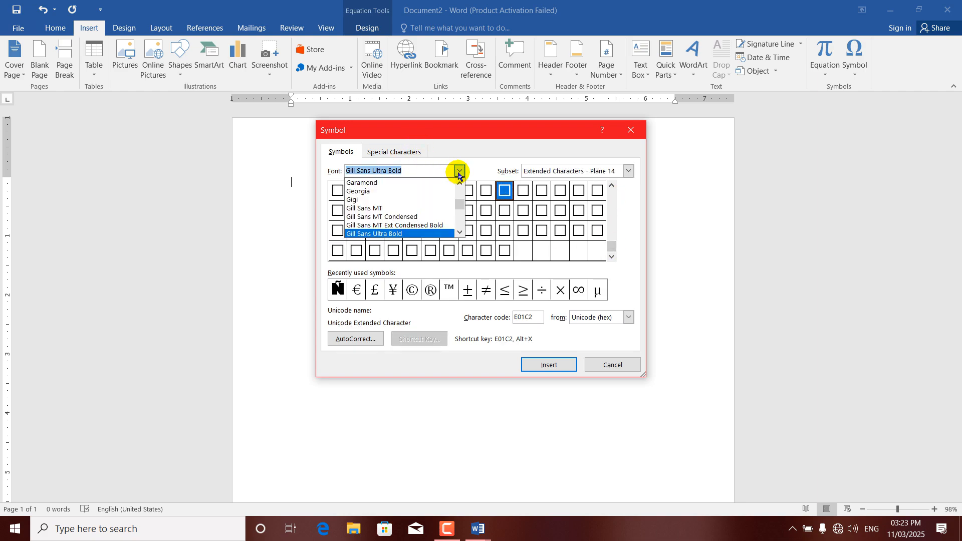
left_click(459, 234)
left_click(459, 234)
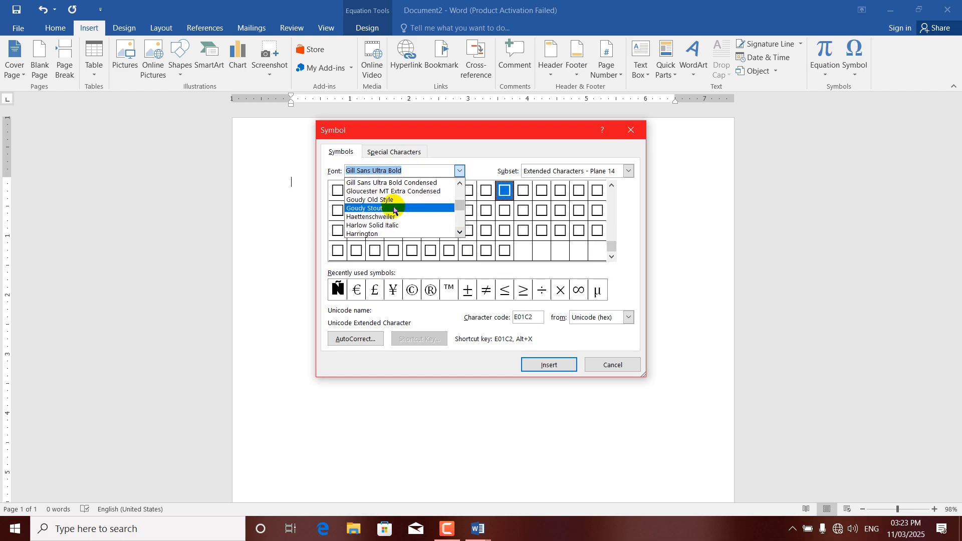
left_click(395, 208)
Step: Insert the Windows logo symbol (character code 87) from the Marlett font
left_click(459, 172)
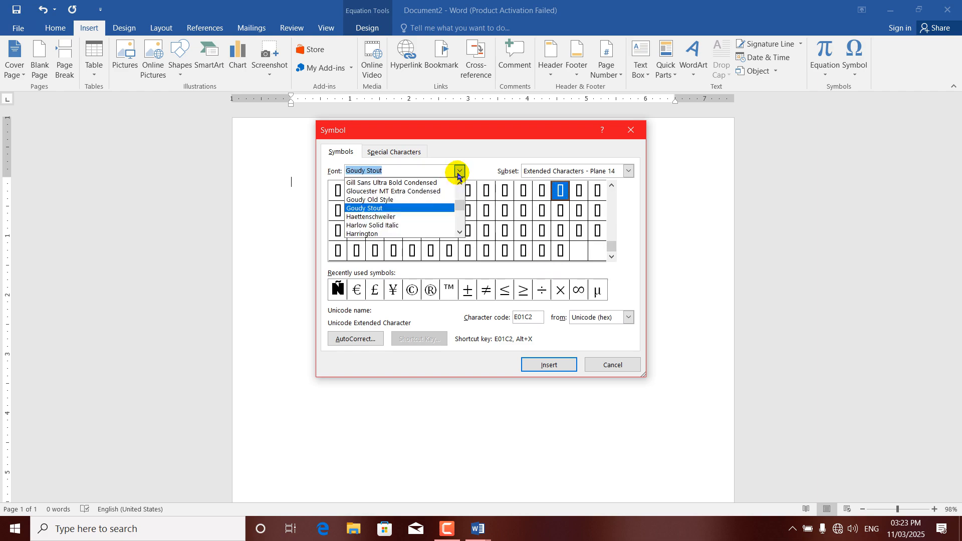
scroll(460, 211, "down", 9)
left_click(409, 220)
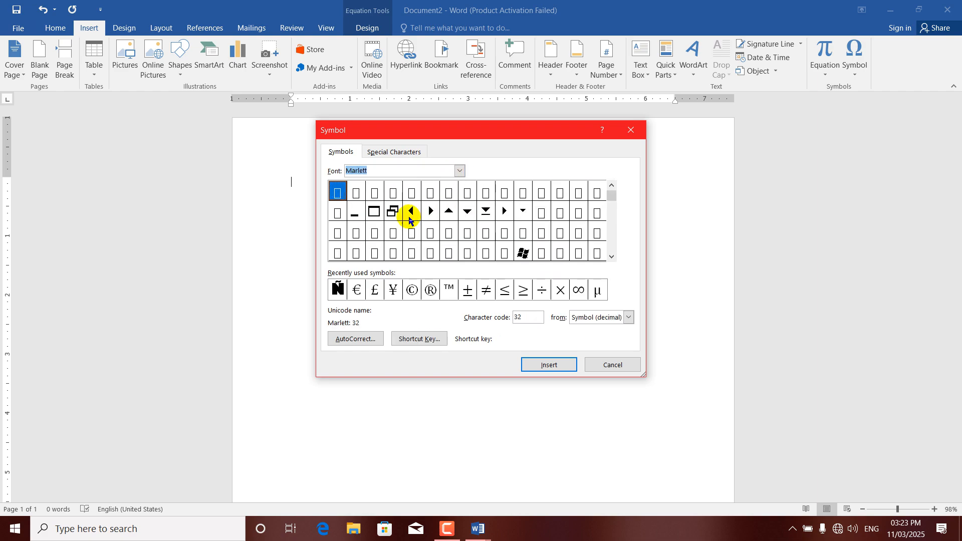
left_click(521, 255)
left_click(543, 365)
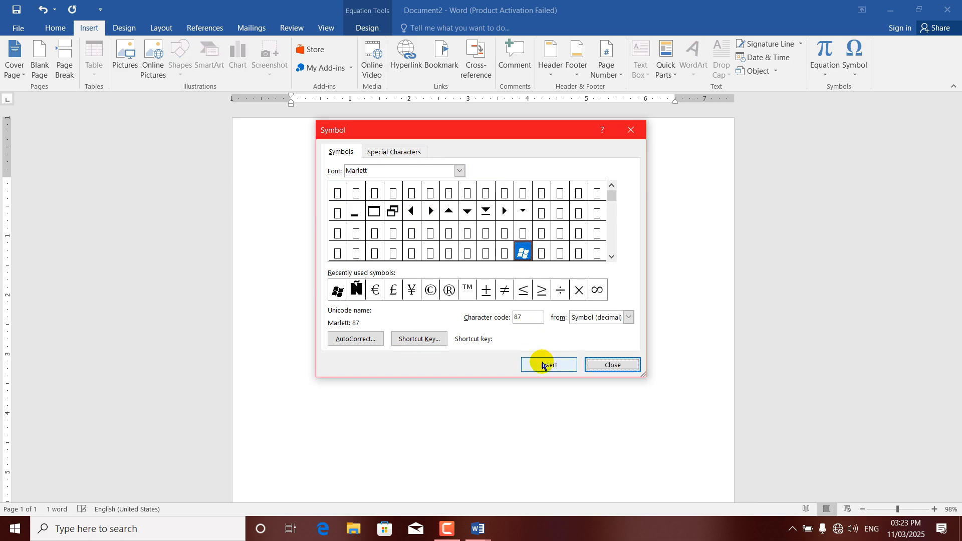
Step: Move the Symbol dialog off the document and enlarge the inserted Windows logo symbol to 90 pt
left_click_drag(505, 140, 632, 191)
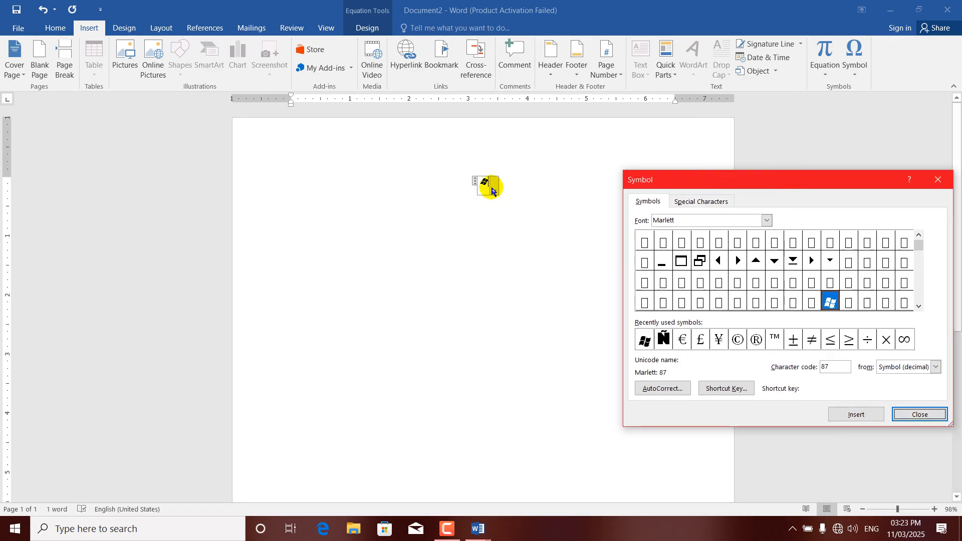
left_click(473, 184)
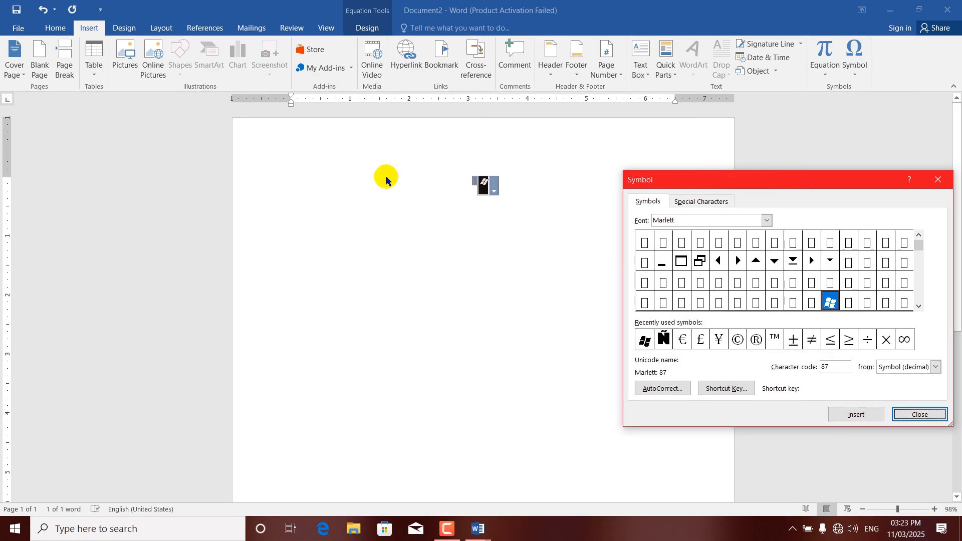
left_click(55, 27)
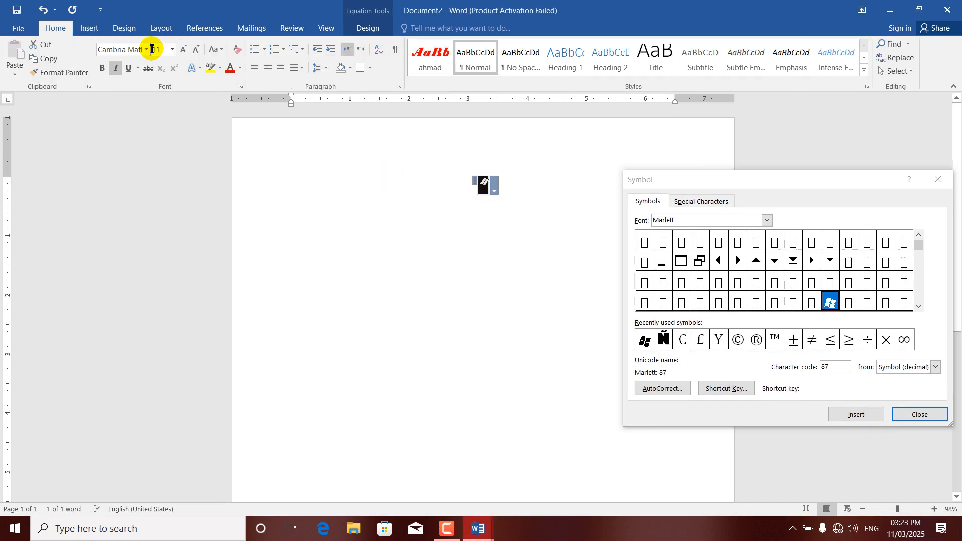
left_click(186, 48)
left_click(186, 48)
left_click(186, 47)
left_click(186, 48)
left_click(186, 48)
left_click(413, 334)
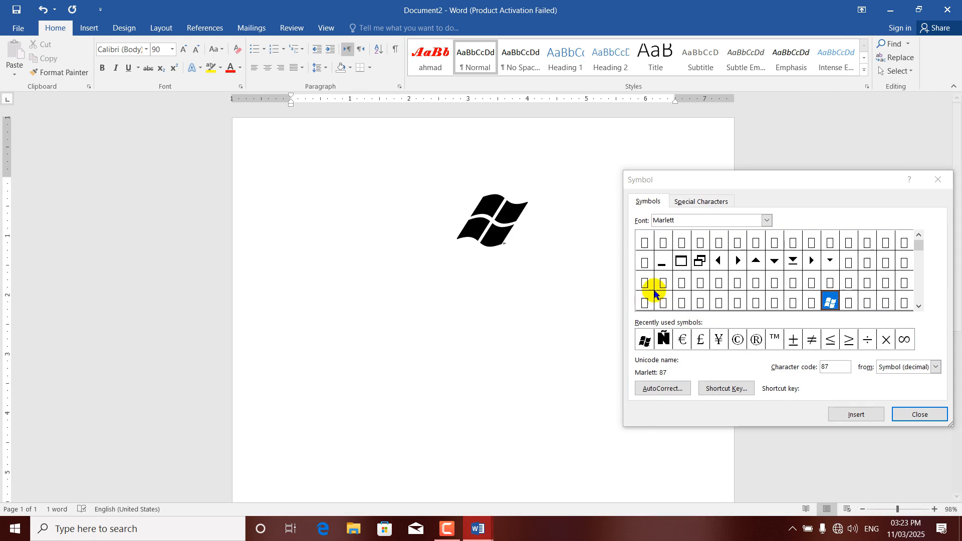
Step: Close the Symbol dialog and open Windows Character Map with the Run command charmap
left_click(697, 201)
left_click(941, 180)
double_click(498, 236)
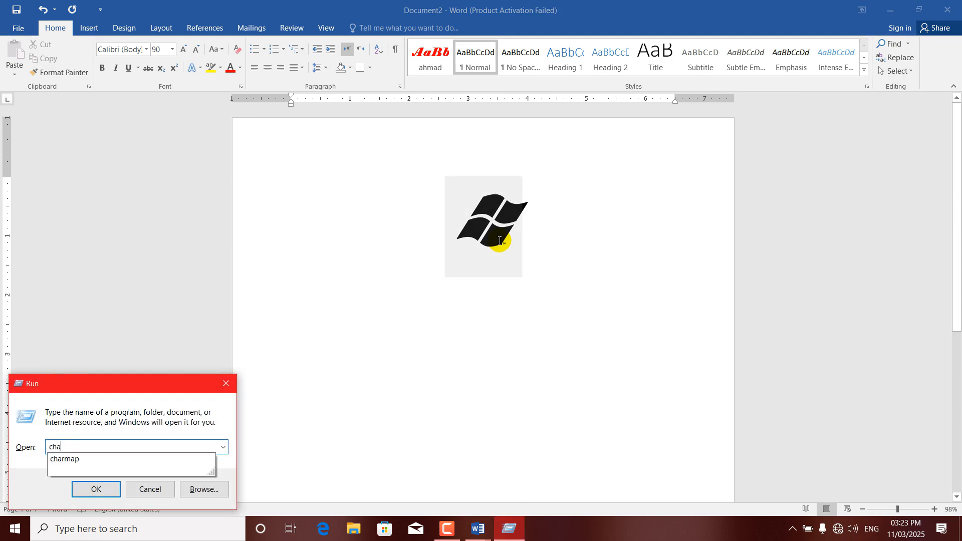
key("Down")
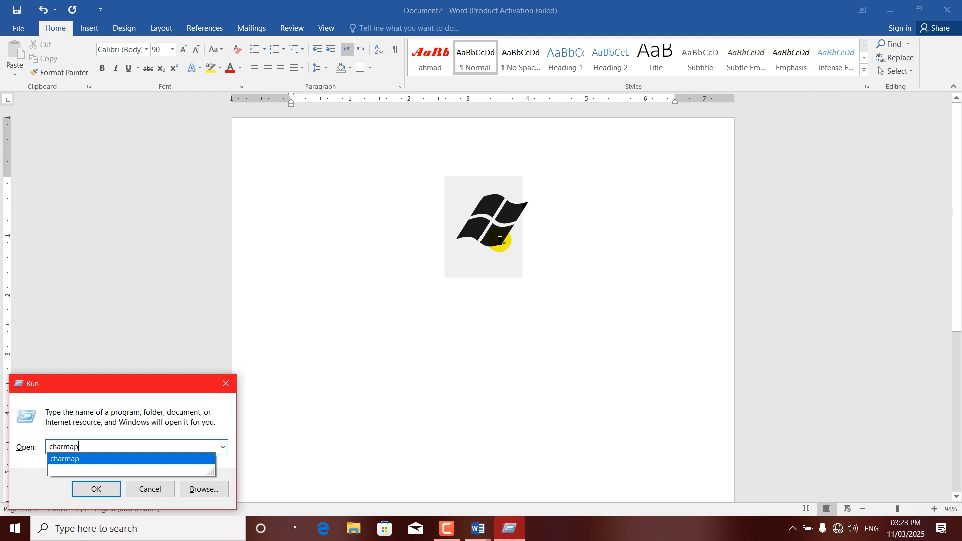
key("Return")
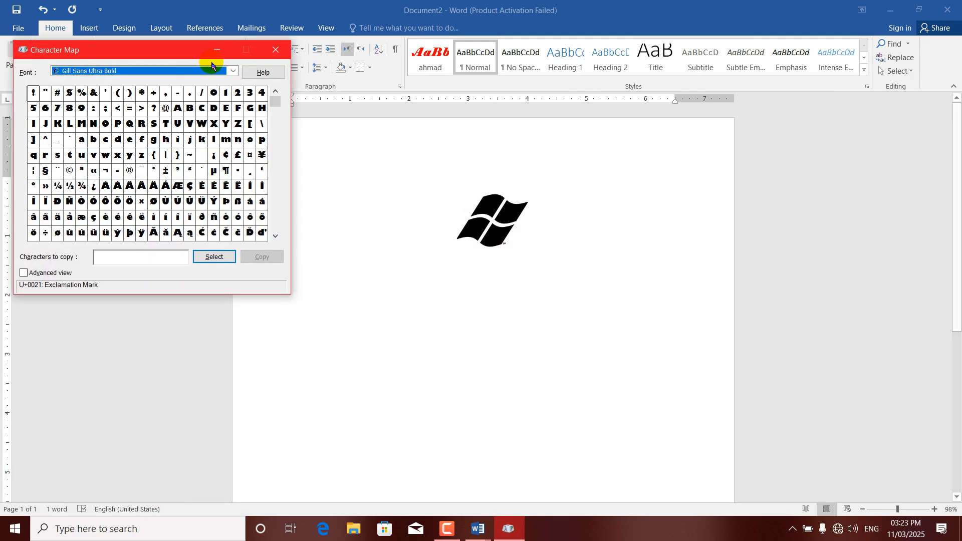
left_click_drag(118, 47, 288, 52)
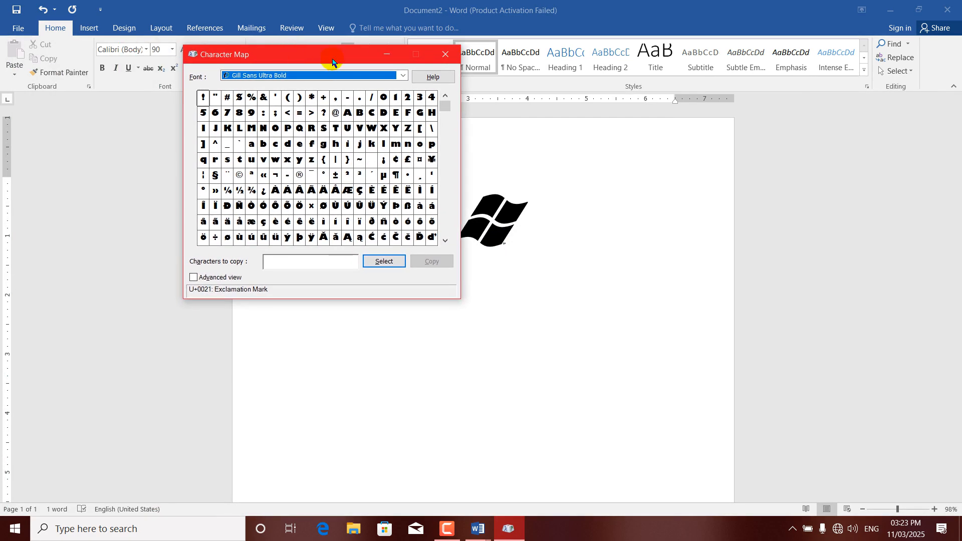
Step: Browse the Character Map fonts, preview Bahnschrift Condensed, and choose HoloLens MDL2 Assets
left_click(402, 77)
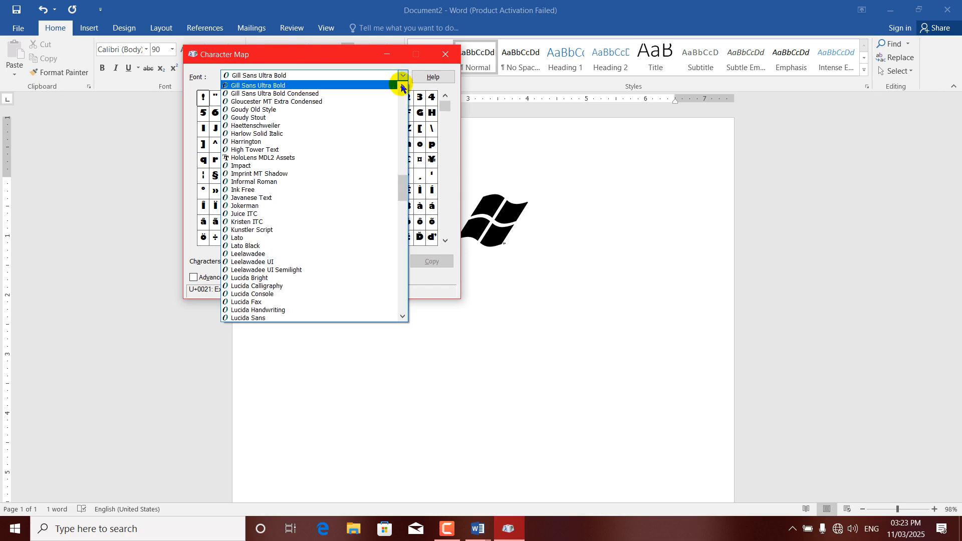
left_click_drag(401, 183, 402, 91)
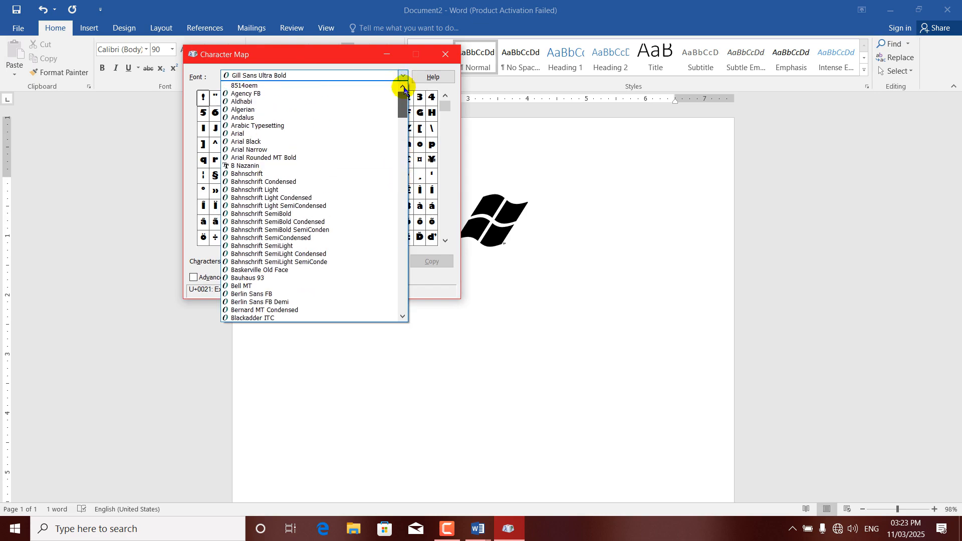
left_click(279, 183)
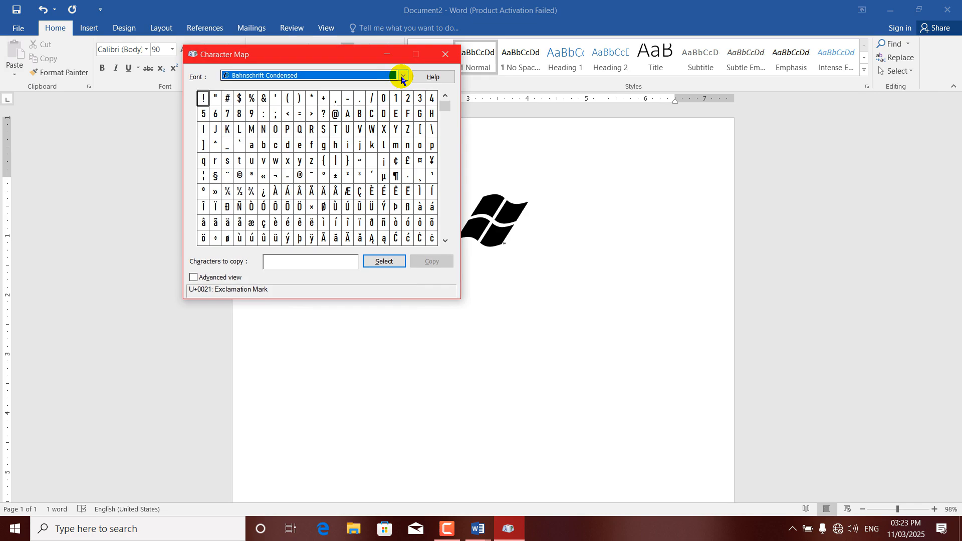
left_click(401, 78)
left_click_drag(404, 119, 399, 181)
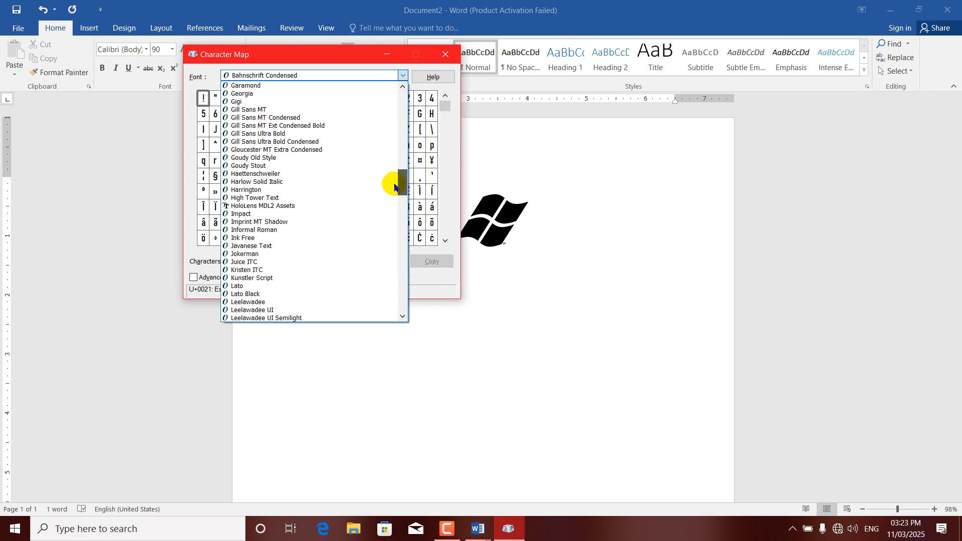
left_click(348, 184)
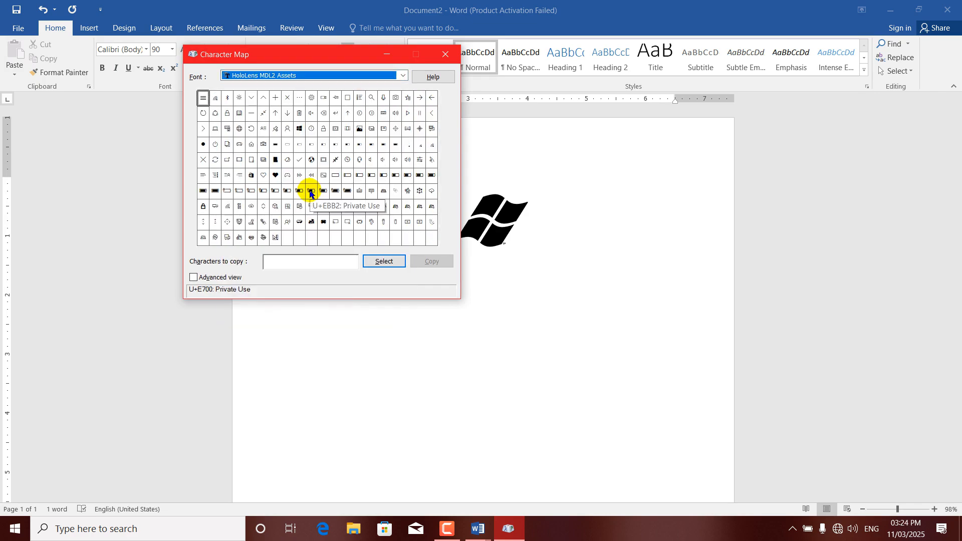
Step: Copy the charging battery character (U+EBAF) from Character Map and paste it into the Word document before the Windows logo
left_click(275, 193)
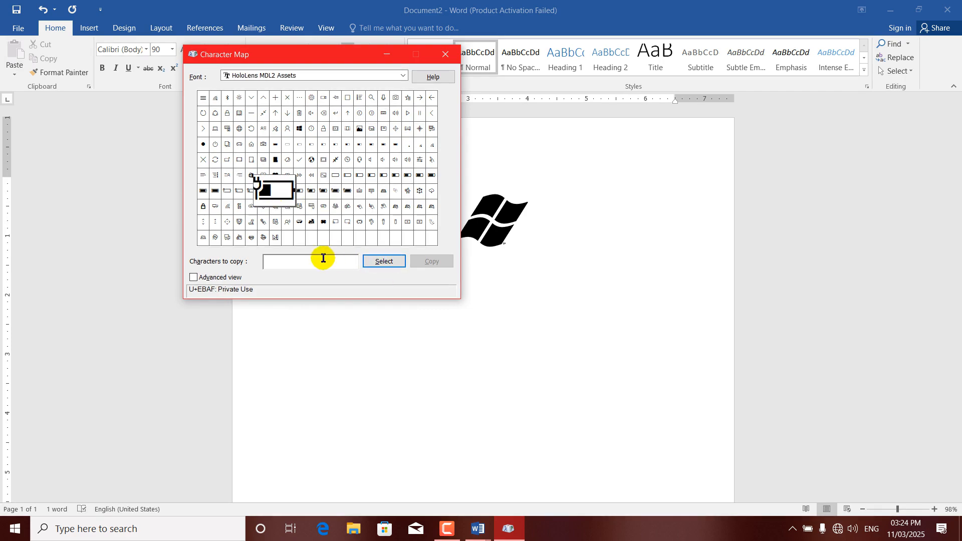
left_click(275, 189)
left_click(393, 264)
left_click(431, 264)
left_click(516, 305)
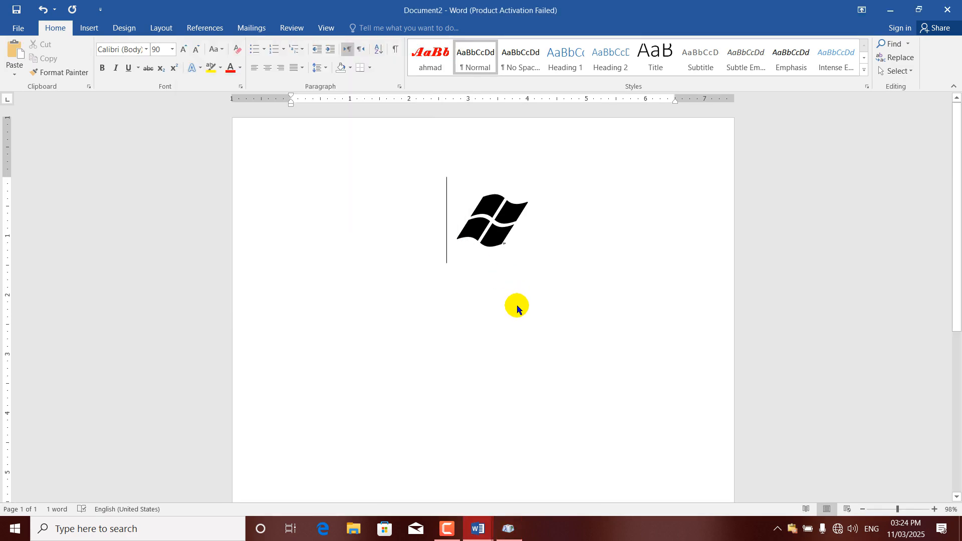
key("ctrl+v")
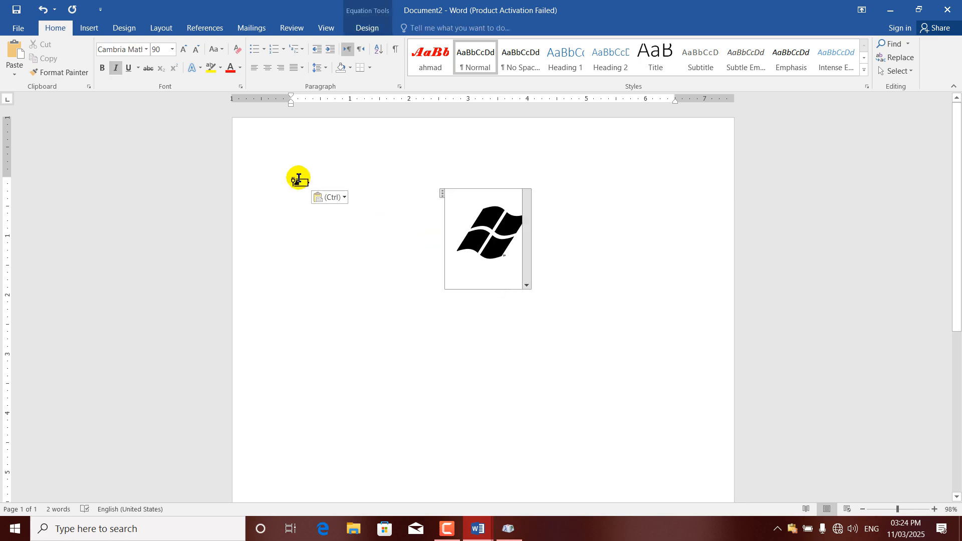
Step: Enlarge the pasted charging battery symbol to 80 pt
left_click(296, 180)
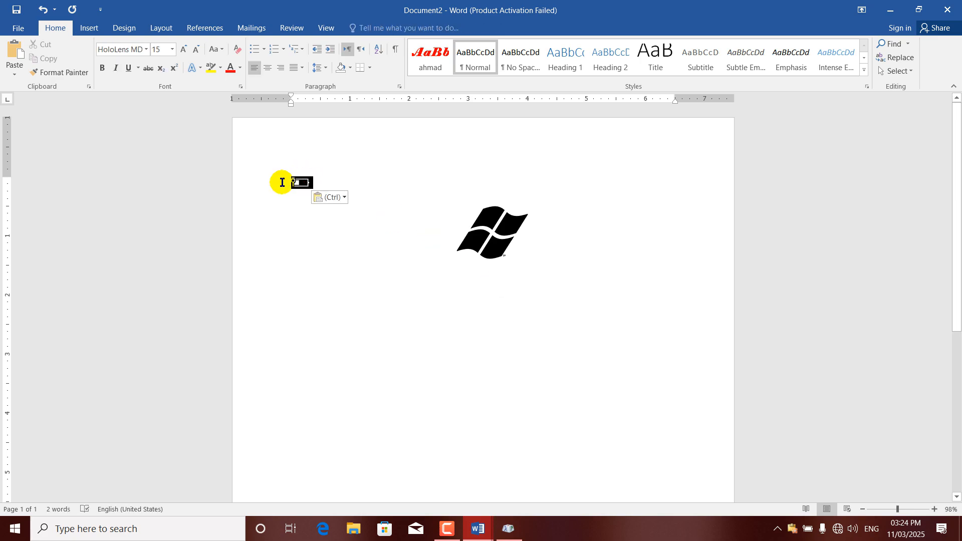
left_click(184, 50)
left_click(184, 49)
left_click(184, 50)
left_click(184, 49)
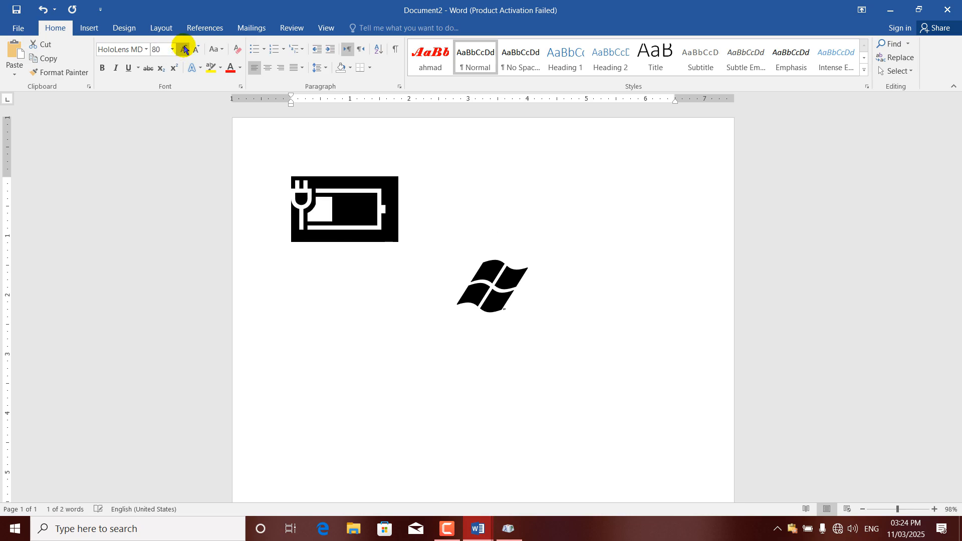
left_click(391, 275)
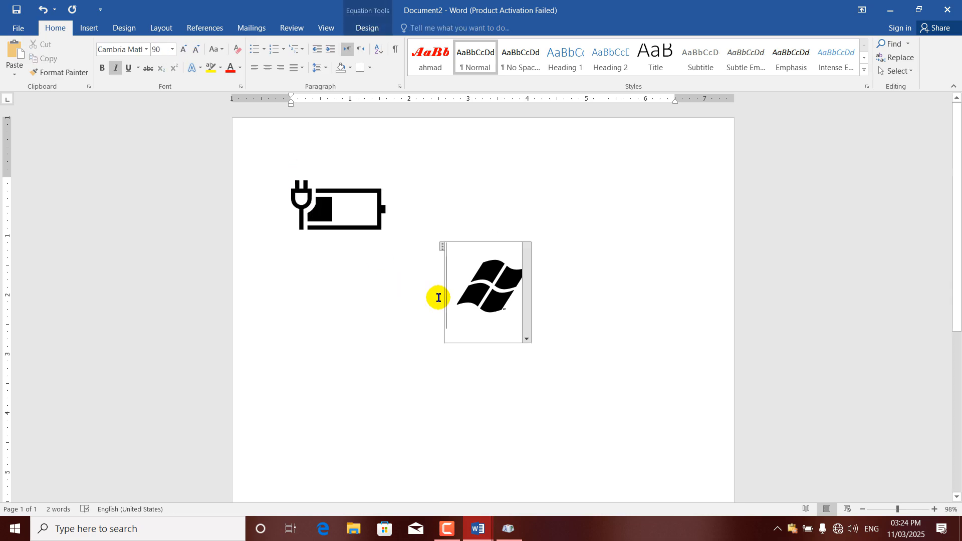
Step: Return to Character Map, preview the Lato and Malgun Gothic Semilight fonts, and choose Mistral
left_click(516, 536)
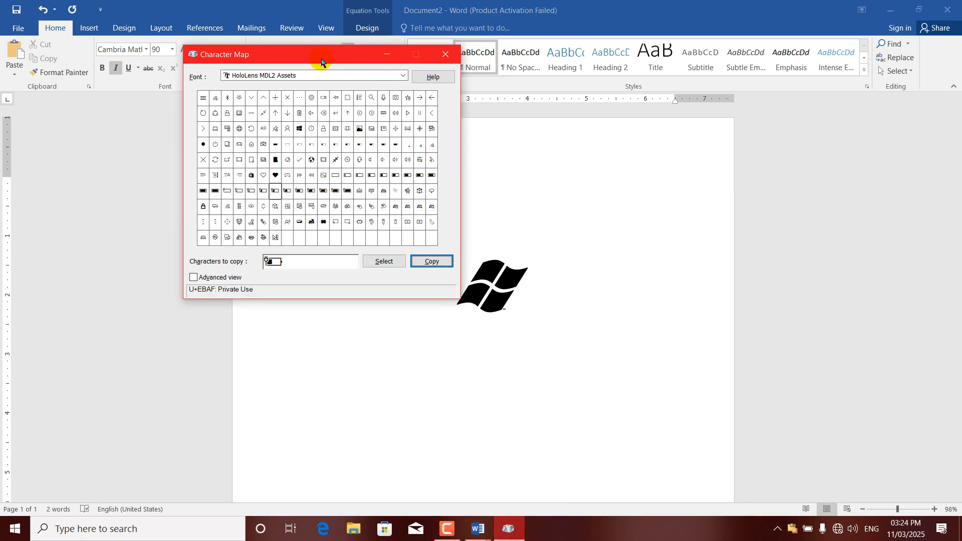
left_click(401, 75)
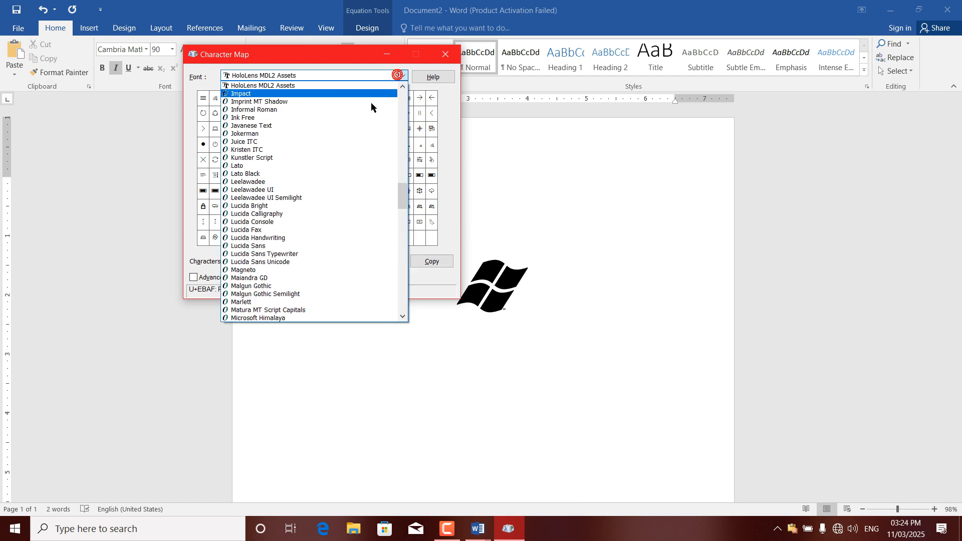
left_click(318, 163)
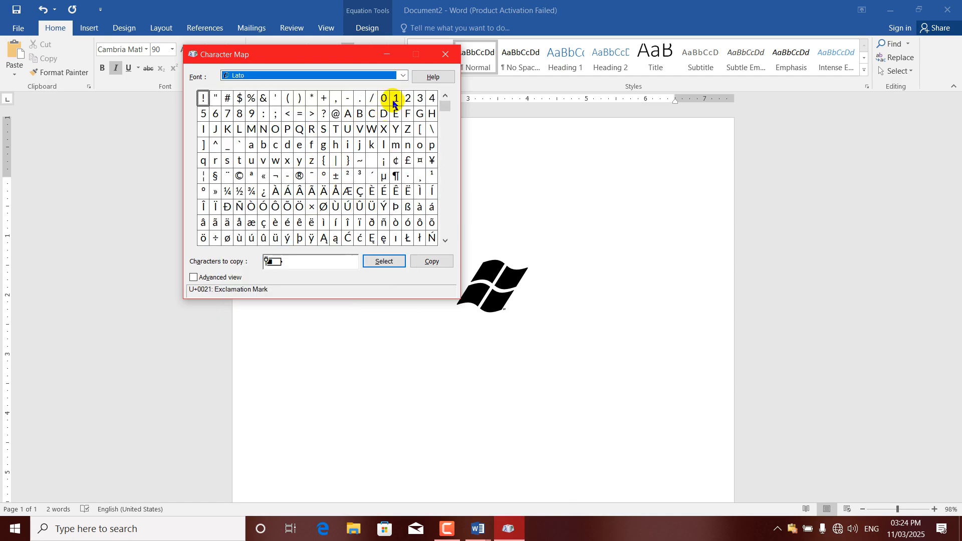
left_click(401, 75)
left_click(391, 209)
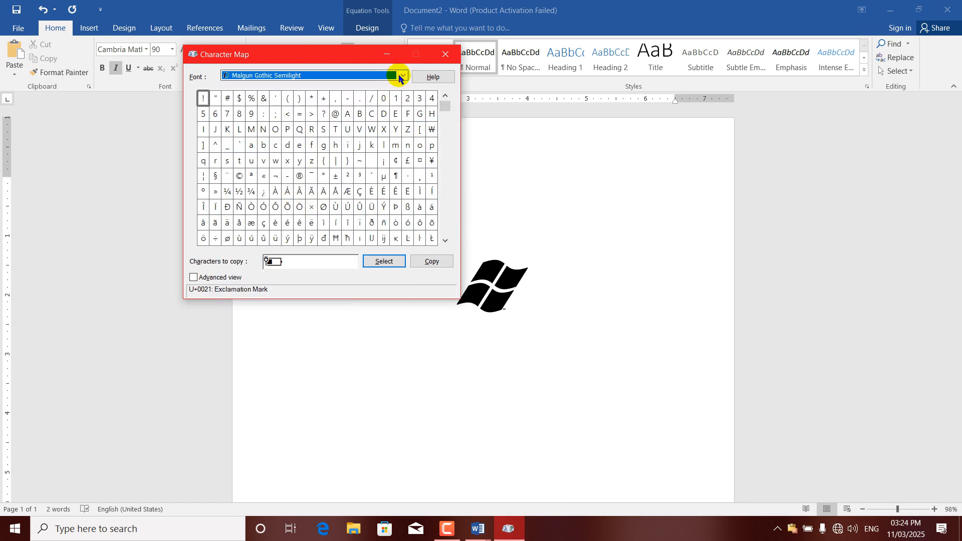
left_click(395, 76)
left_click(307, 243)
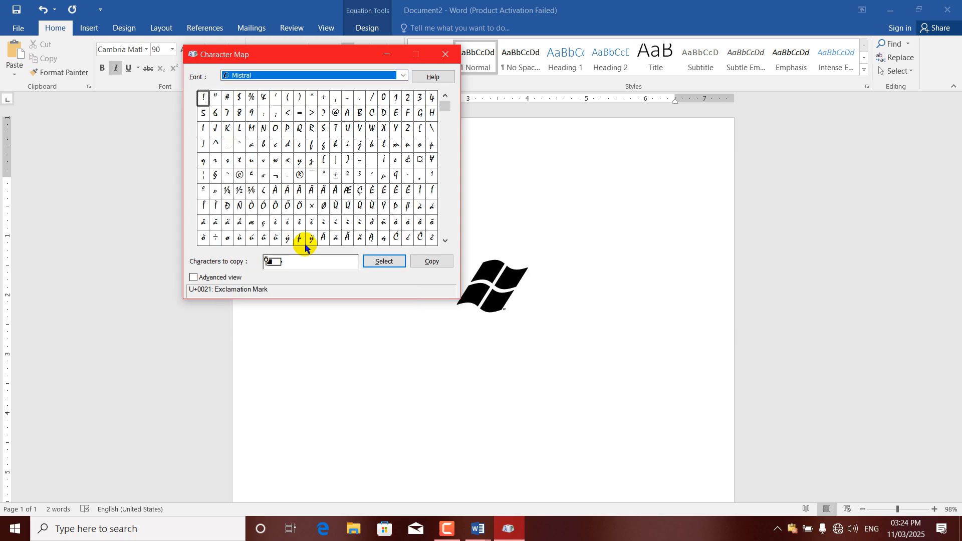
Step: Add the Mistral Registered Sign to the characters to copy and paste the battery and sign together into the Word document
left_click(299, 174)
left_click(379, 261)
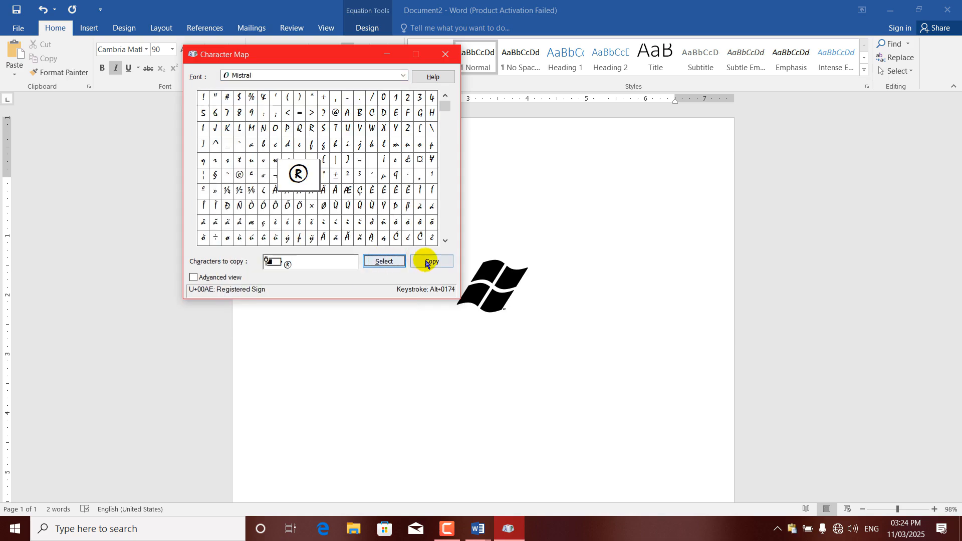
left_click(427, 264)
left_click(390, 401)
key("ctrl+v")
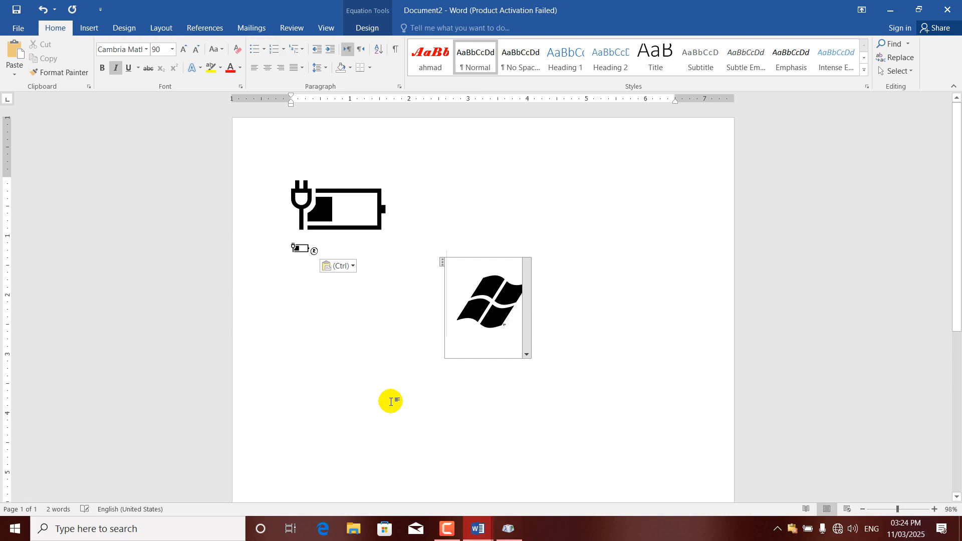
Step: Enlarge the newly pasted battery and registered sign, bringing the registered sign to 72 pt
left_click_drag(323, 251, 280, 251)
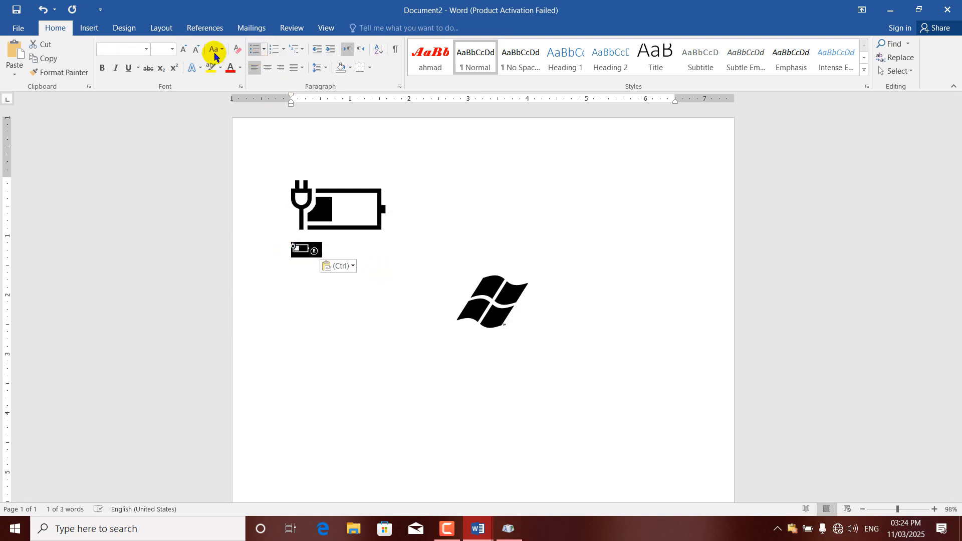
left_click(184, 49)
left_click(184, 49)
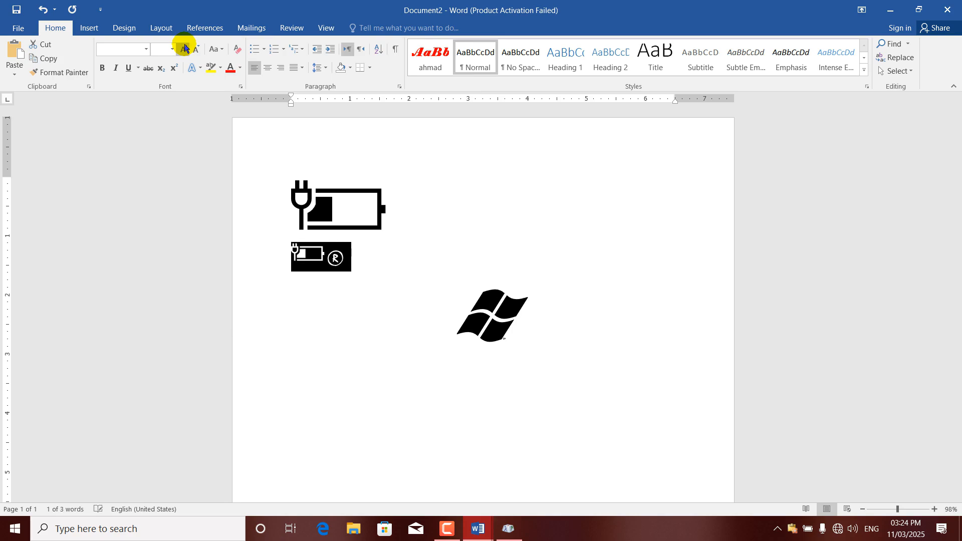
left_click(183, 49)
left_click(184, 48)
left_click(184, 49)
left_click(444, 326)
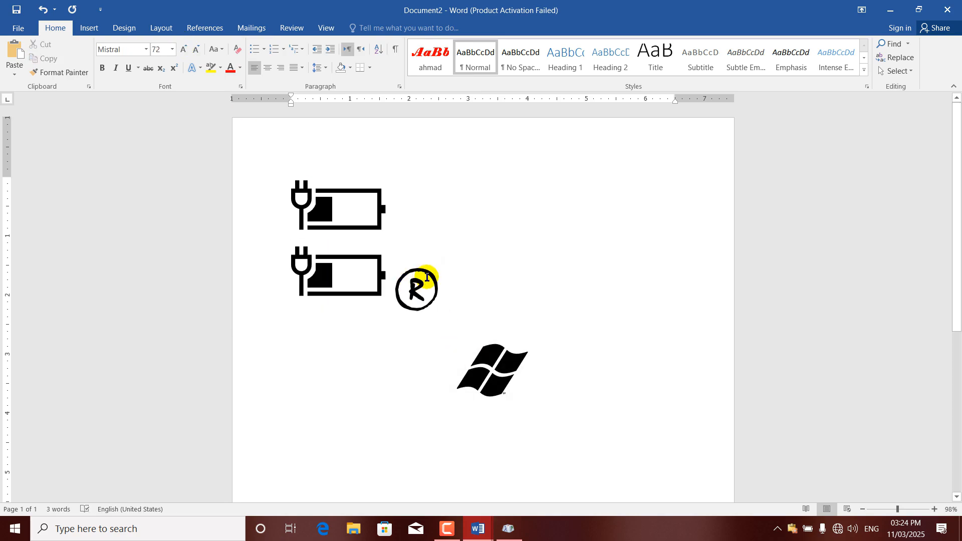
Step: Move the registered sign from beside the second battery to the end of the line, after the Windows logo
triple_click(424, 278)
left_click(420, 284)
left_click_drag(450, 280, 336, 281)
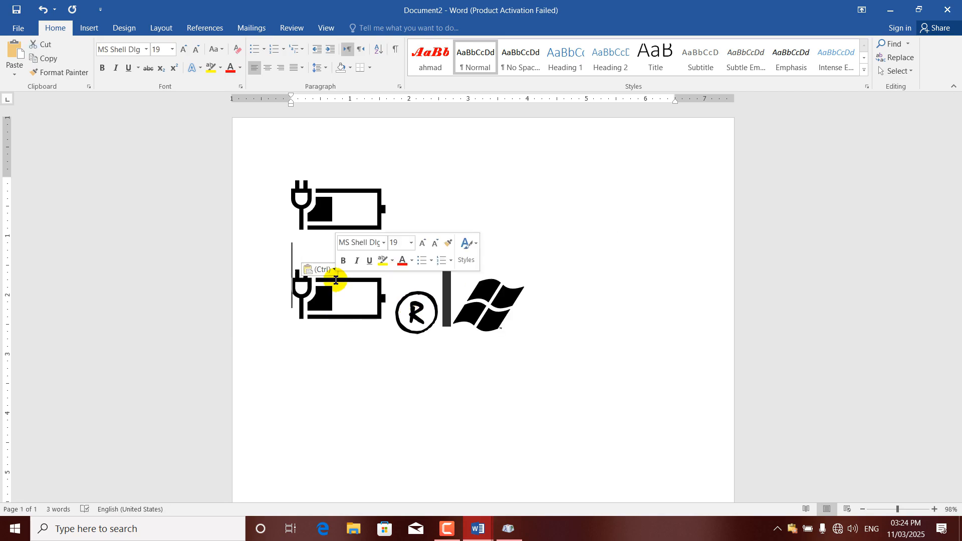
left_click(410, 309)
double_click(421, 310)
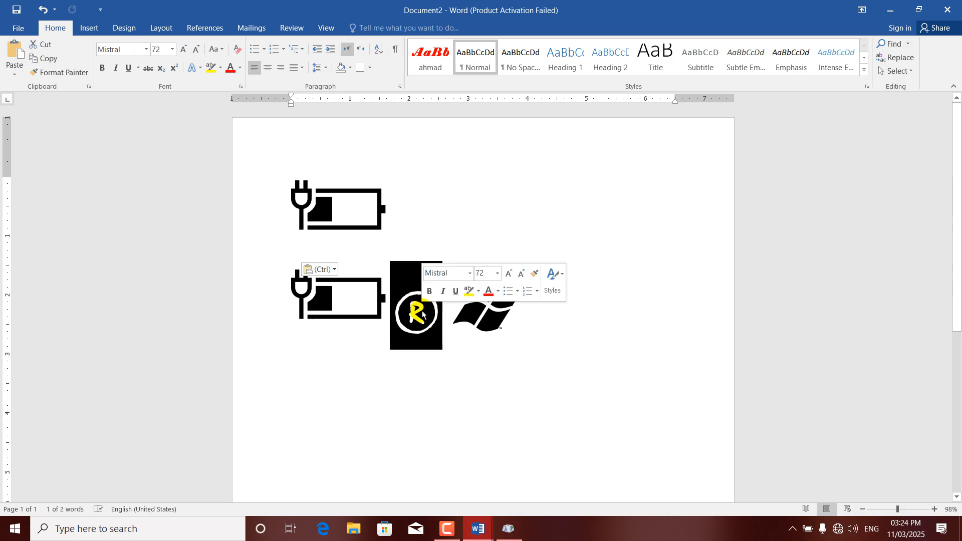
key("Delete")
left_click(597, 282)
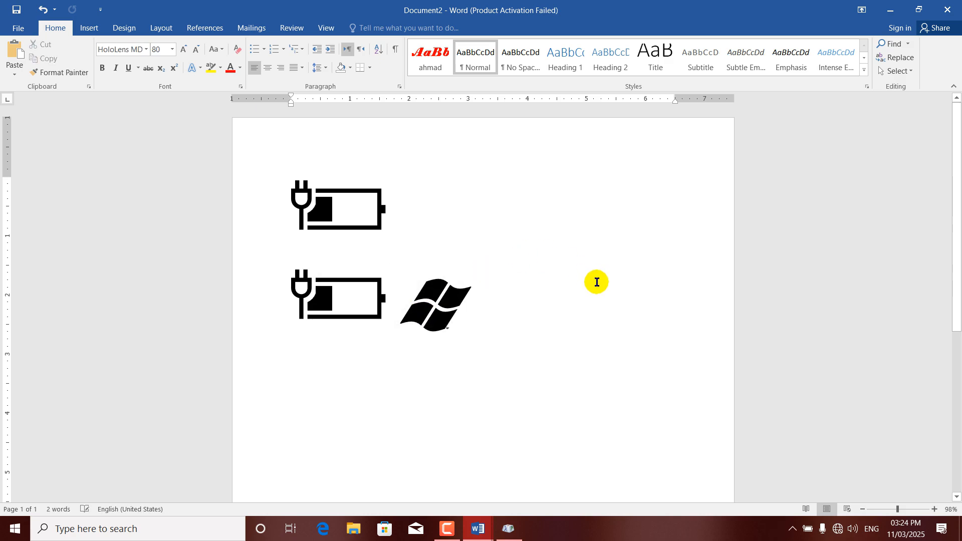
key("ctrl+v")
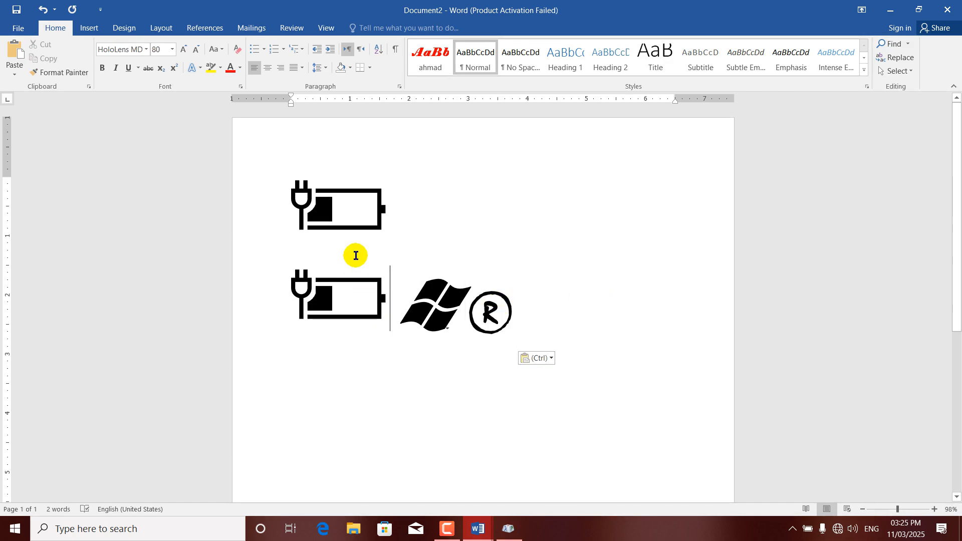
Step: Delete all the symbols from the document and bring up the insert commands
left_click(351, 224)
left_click_drag(536, 397, 269, 187)
key("Delete")
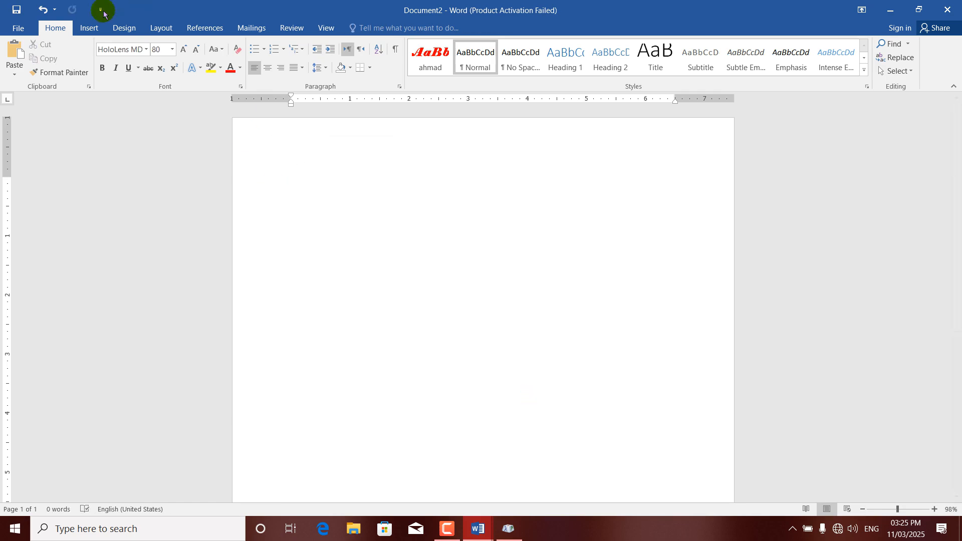
left_click(88, 29)
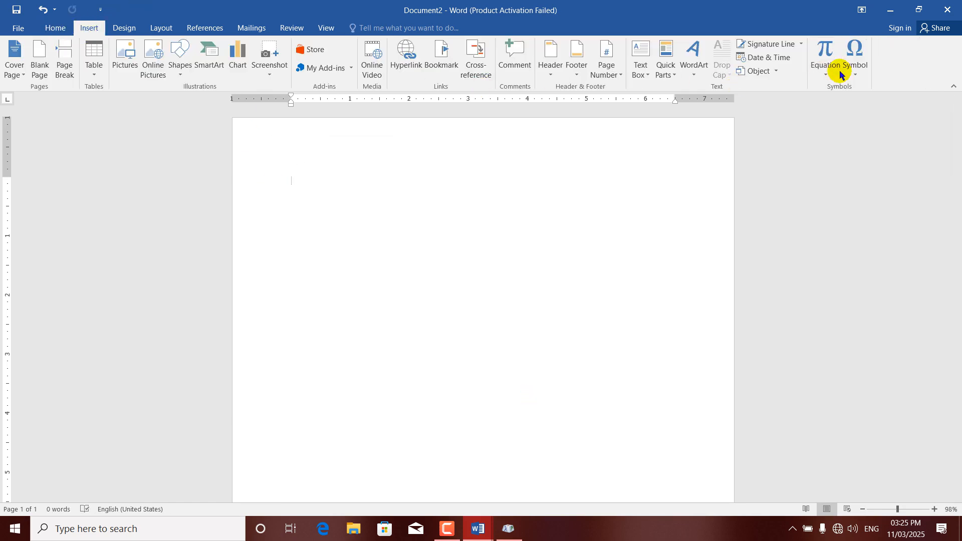